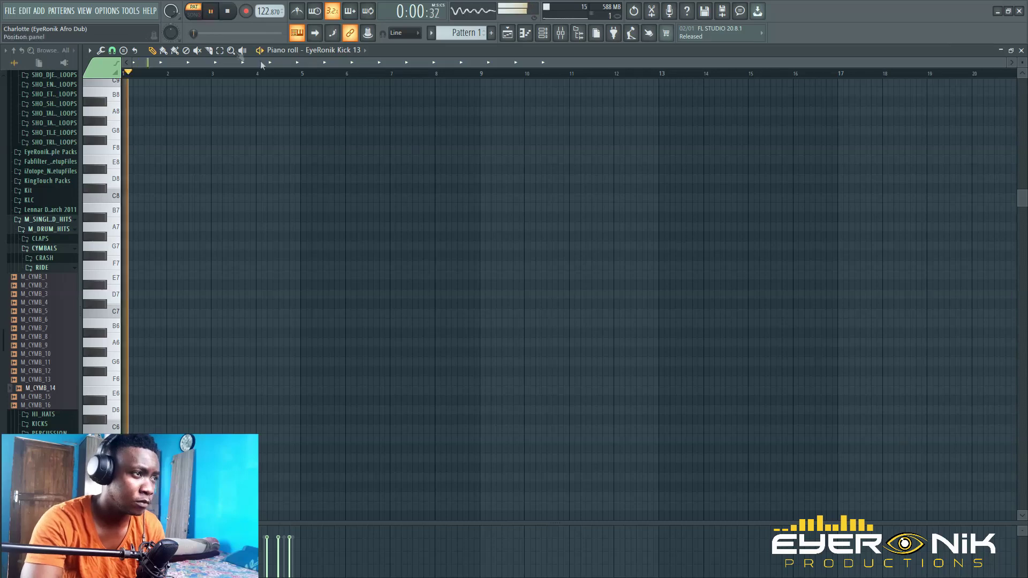
# Show the channel rack of Pattern 1 and examine the Serum bass instrument, moving its window aside and minimizing it
pyautogui.click(543, 33)
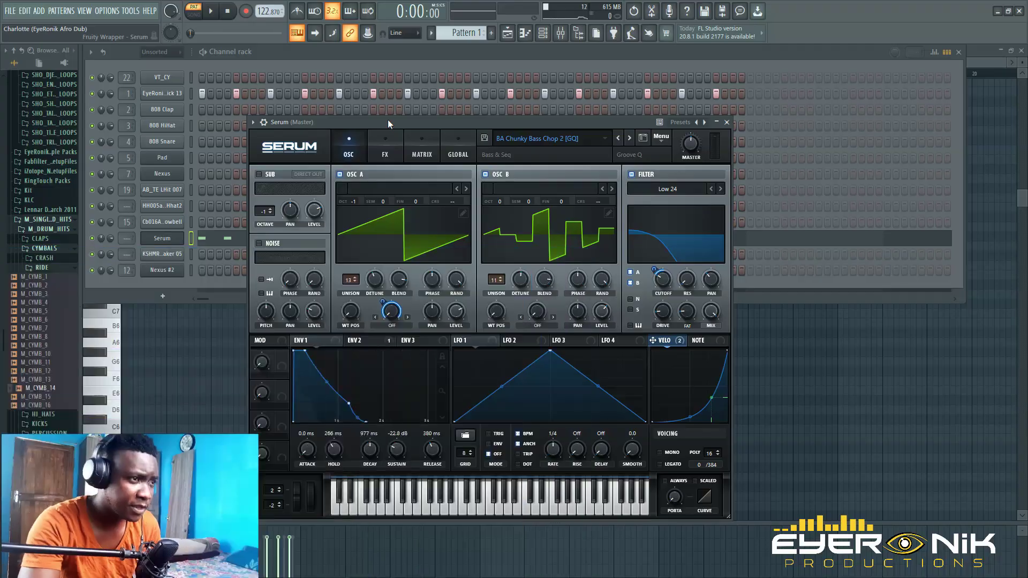
pyautogui.moveTo(388, 120); pyautogui.dragTo(435, 108)
pyautogui.click(763, 108)
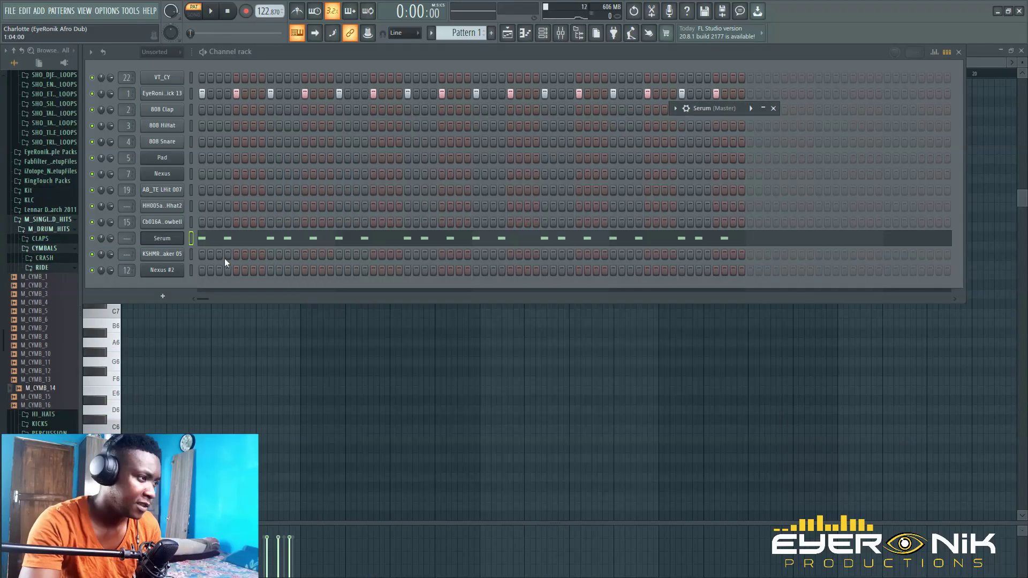
# Check the KSHMR Shaker 05 sampler and delete that channel from the rack
pyautogui.click(165, 255)
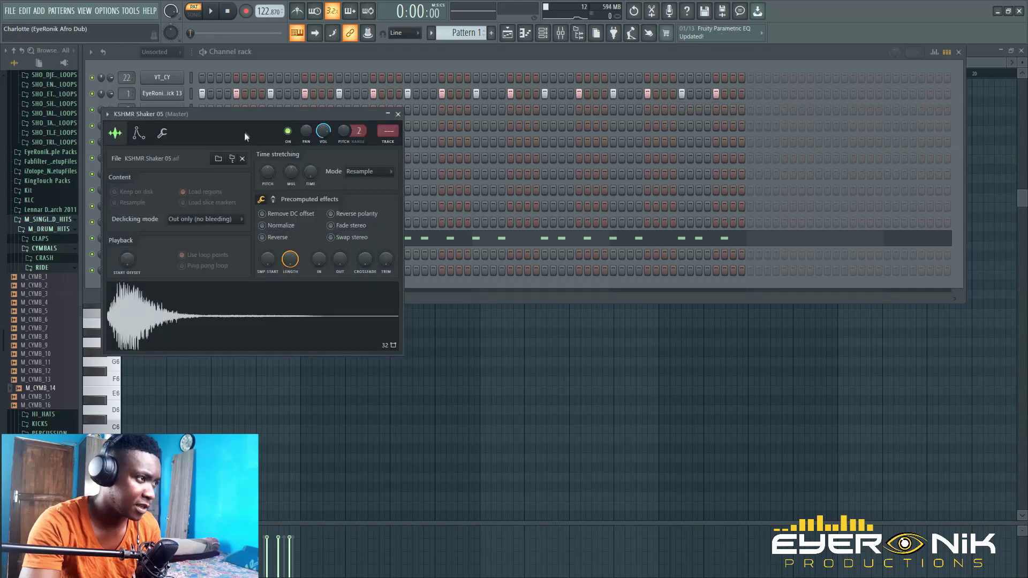
pyautogui.rightClick(153, 258)
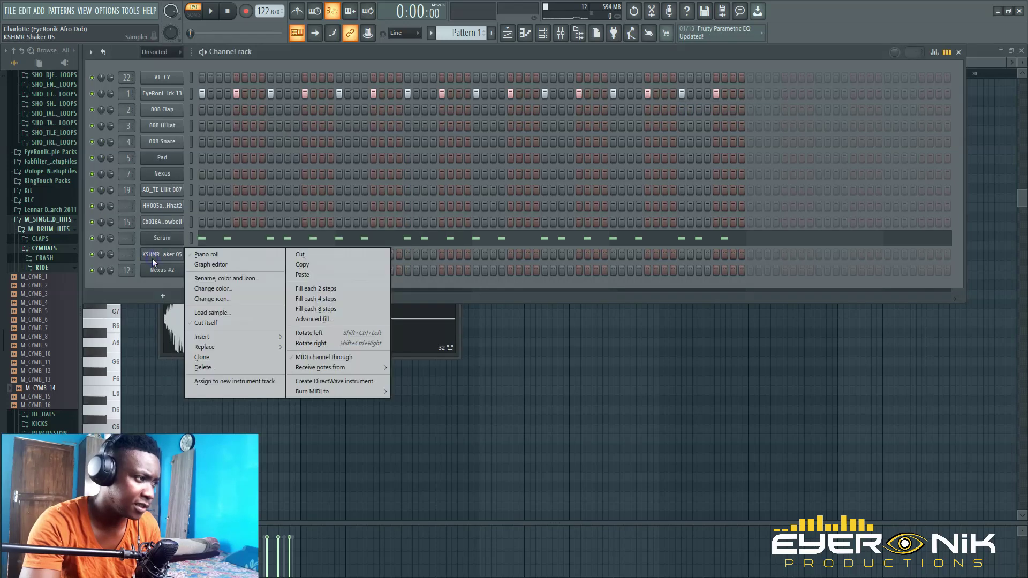
pyautogui.click(222, 368)
pyautogui.press('Return')
# Delete the unused 808 Snare, 808 HiHat and 808 Clap channels from the channel rack
pyautogui.rightClick(178, 144)
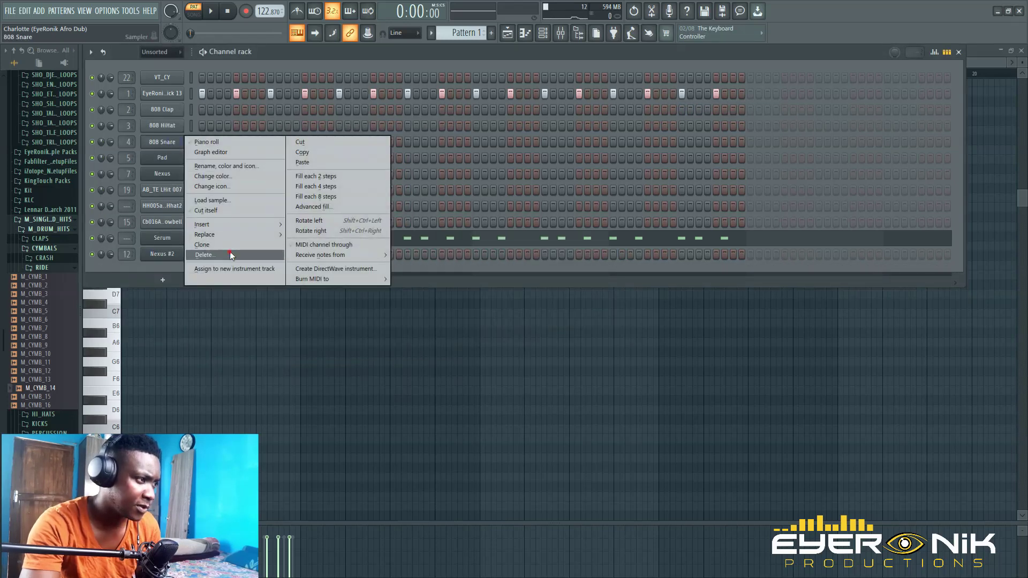
pyautogui.click(230, 255)
pyautogui.click(571, 329)
pyautogui.rightClick(161, 125)
pyautogui.click(225, 236)
pyautogui.click(562, 330)
pyautogui.rightClick(168, 110)
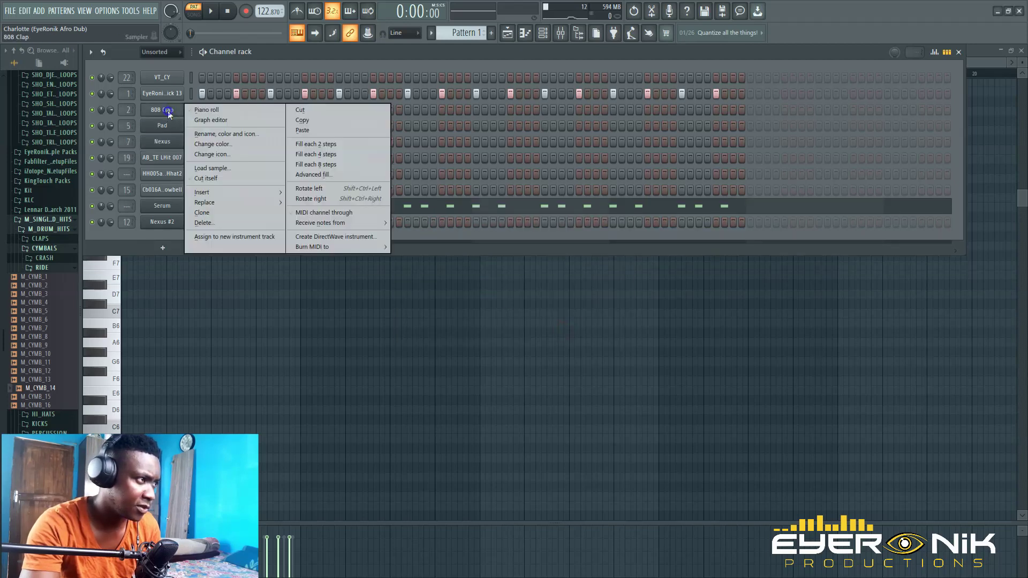
pyautogui.click(214, 223)
pyautogui.click(569, 329)
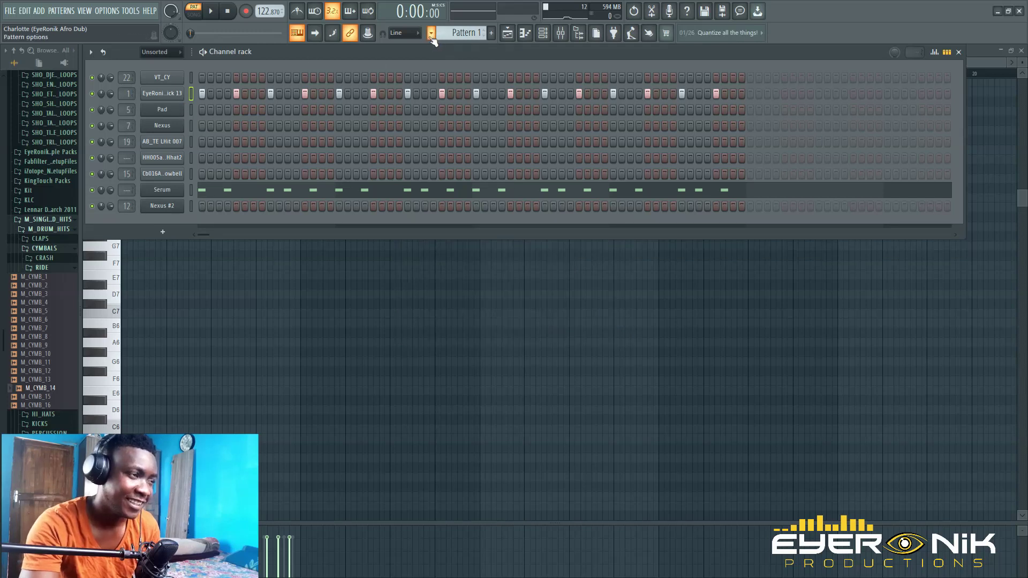
# Inspect the AB_TE LHit 007 sampler and its mixer track, and delete that channel from the rack
pyautogui.click(174, 144)
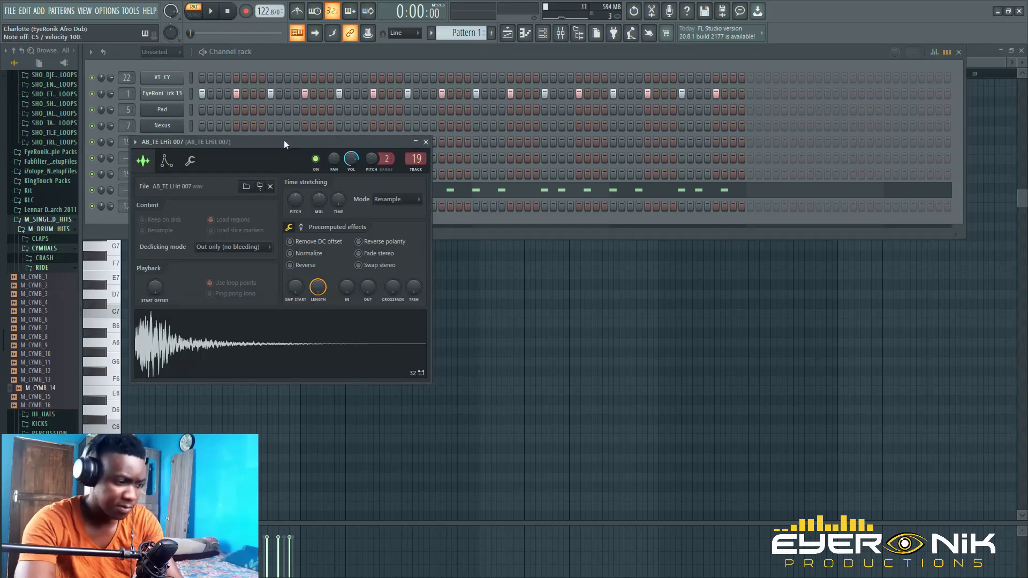
pyautogui.moveTo(282, 141); pyautogui.dragTo(381, 232)
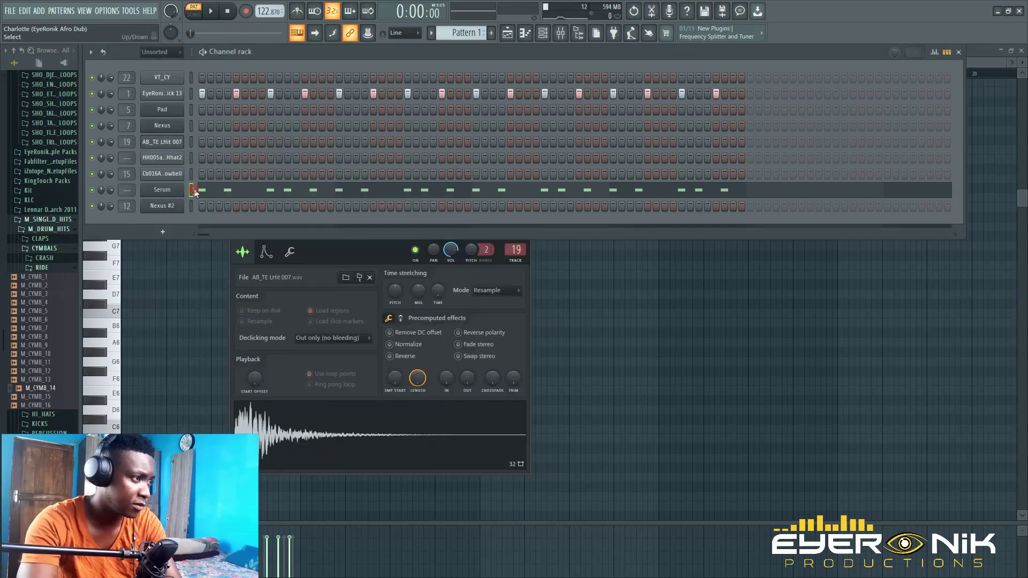
pyautogui.press('F9')
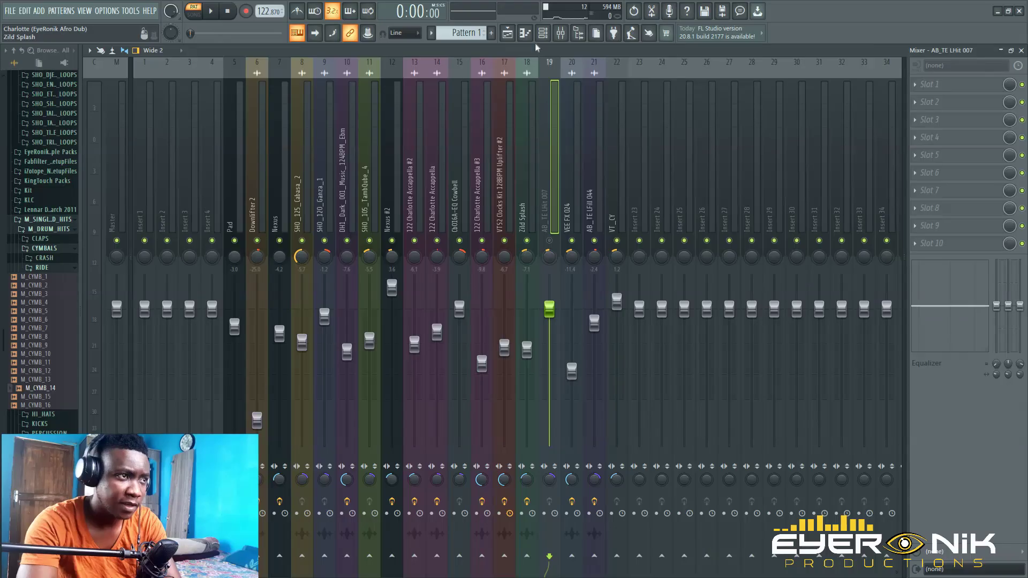
pyautogui.click(543, 34)
pyautogui.rightClick(183, 135)
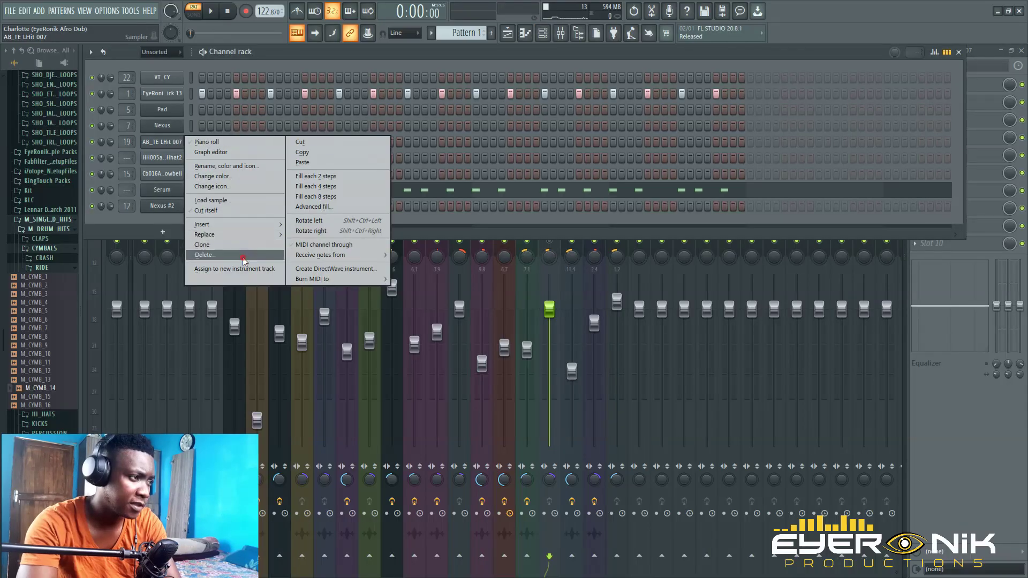
pyautogui.click(214, 253)
pyautogui.press('Return')
# Check the HH005a-EQ Hhat2 sampler against the playlist arrangement, and delete that channel from the rack
pyautogui.click(172, 143)
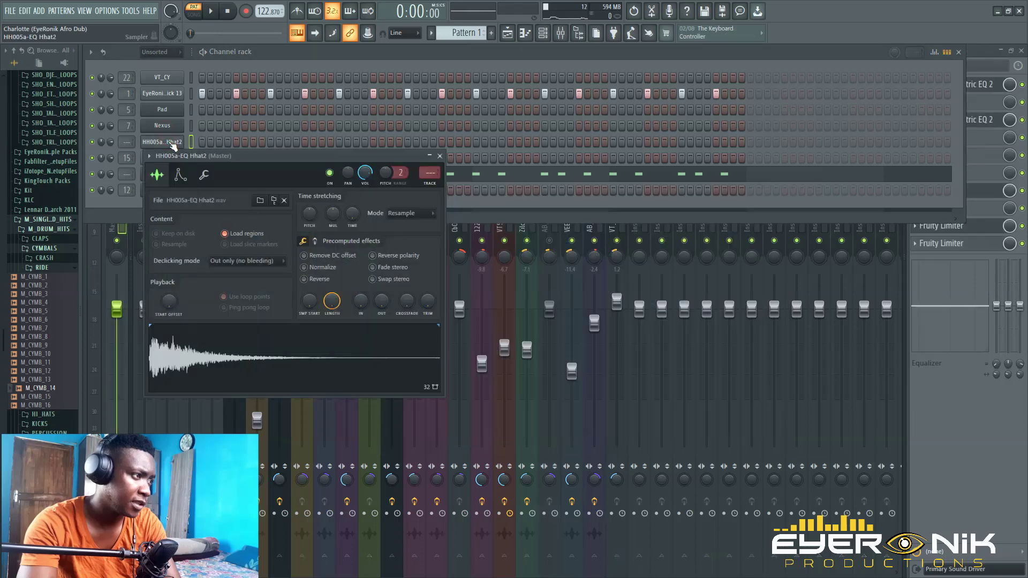
pyautogui.moveTo(246, 159); pyautogui.dragTo(401, 163)
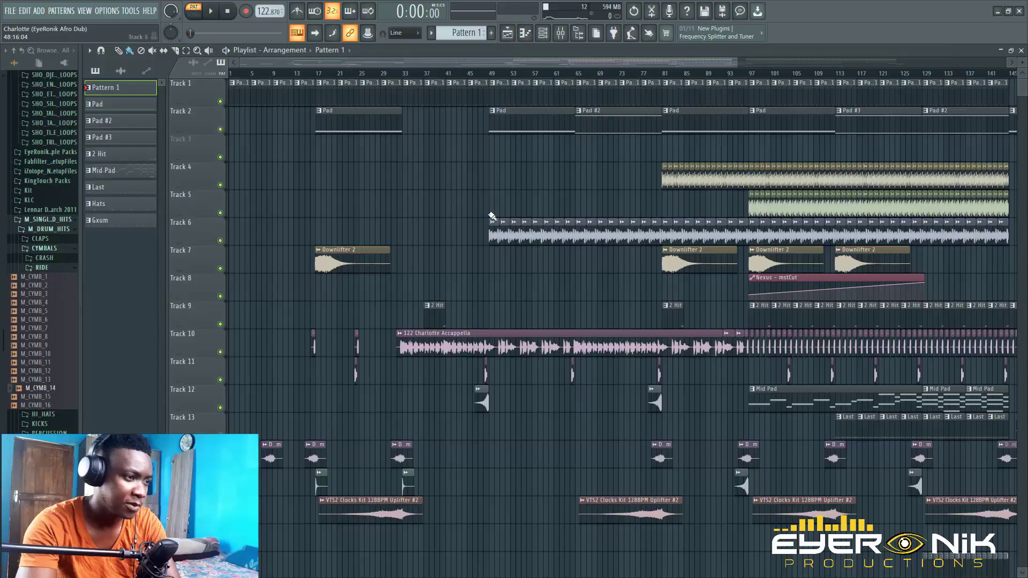
pyautogui.scroll(-5, 545, 172)
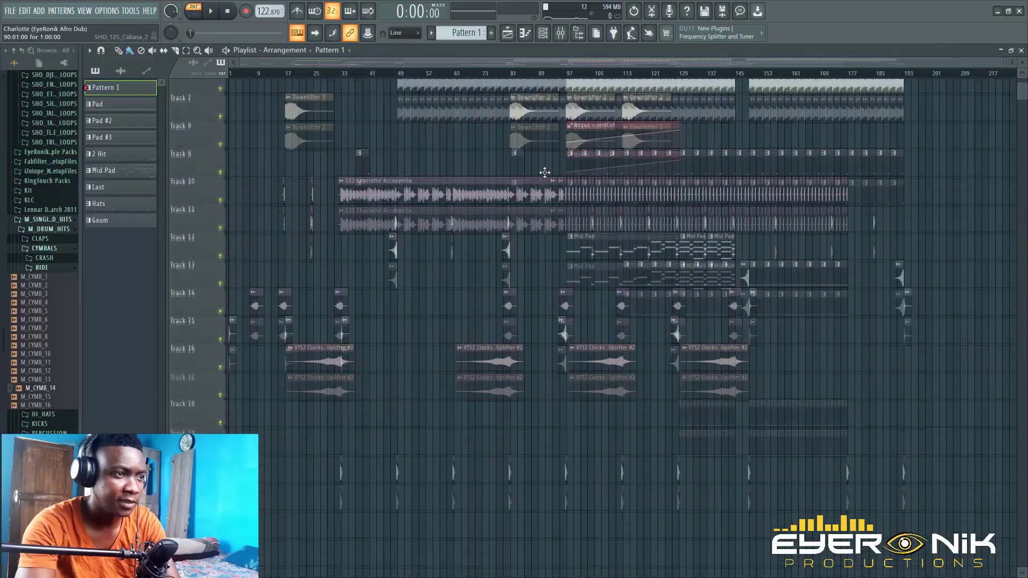
pyautogui.scroll(5, 545, 172)
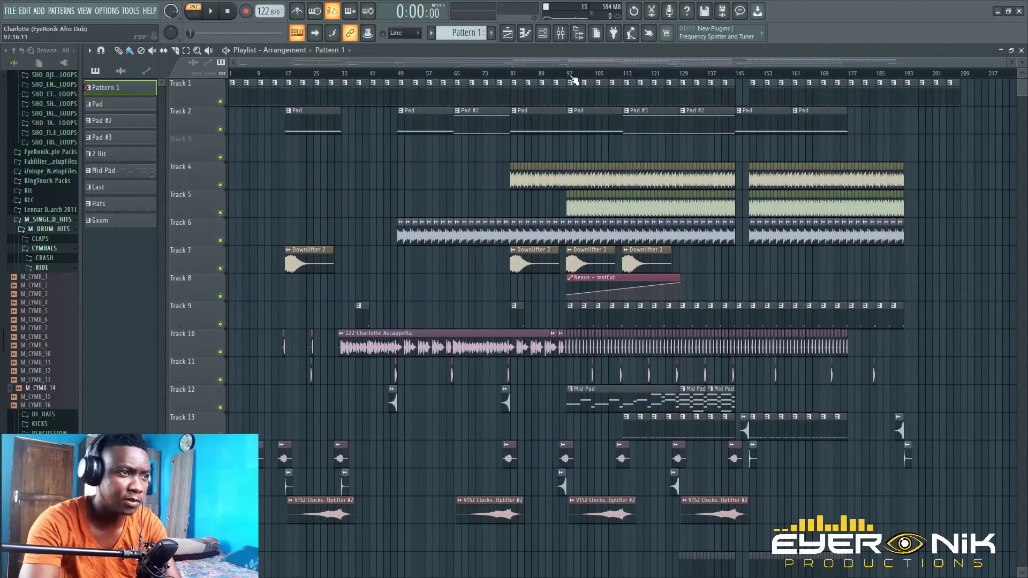
pyautogui.doubleClick(561, 95)
pyautogui.click(543, 33)
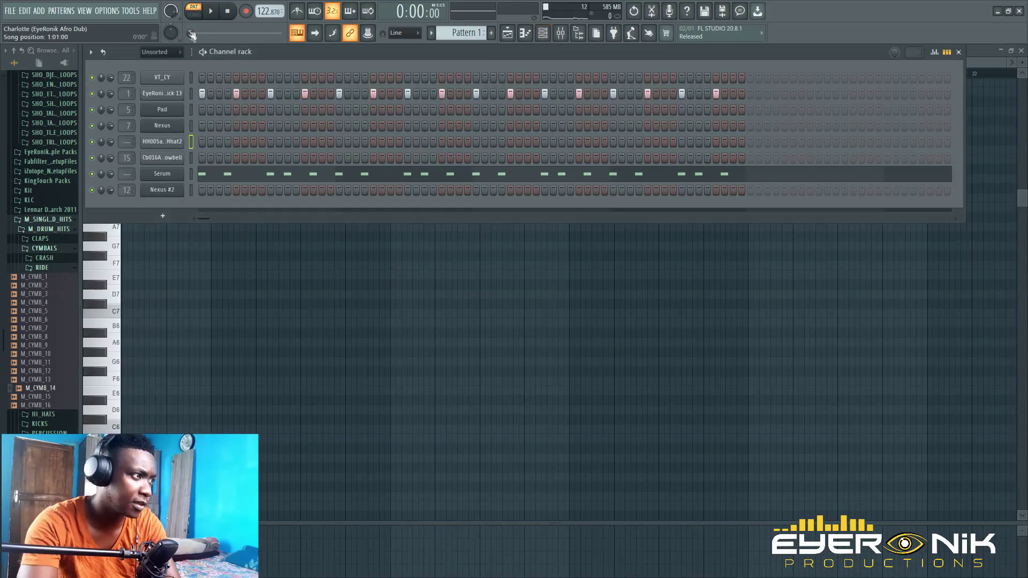
pyautogui.rightClick(184, 142)
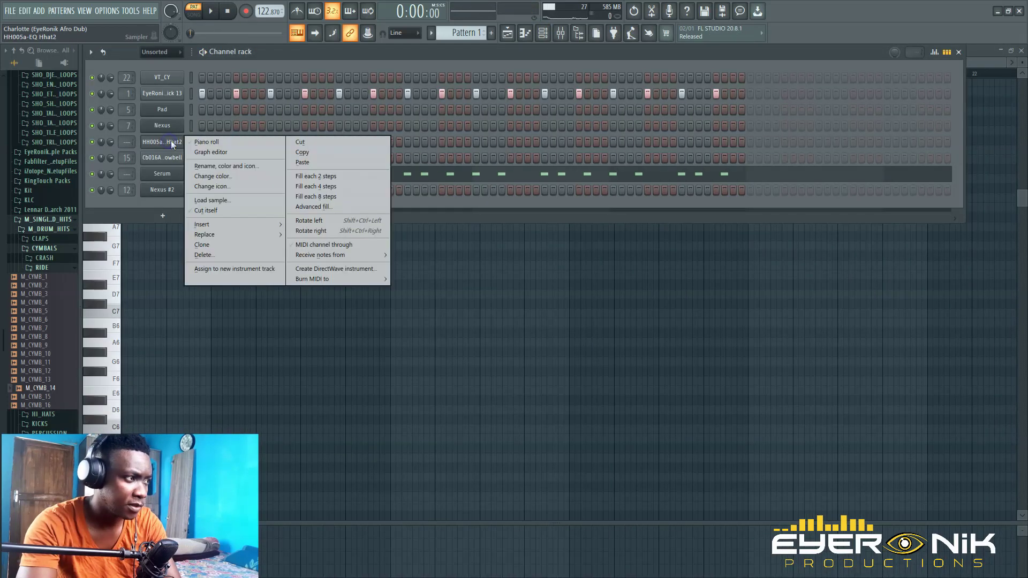
pyautogui.click(223, 251)
pyautogui.press('Return')
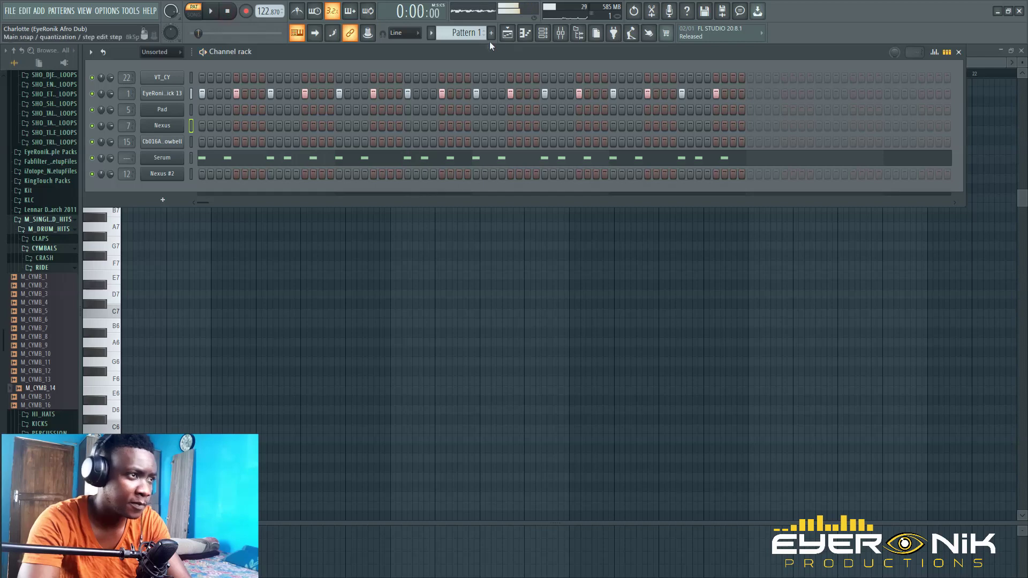
# Isolate Track 1 and Track 6 in the playlist and play the song from about bar 49
pyautogui.click(506, 38)
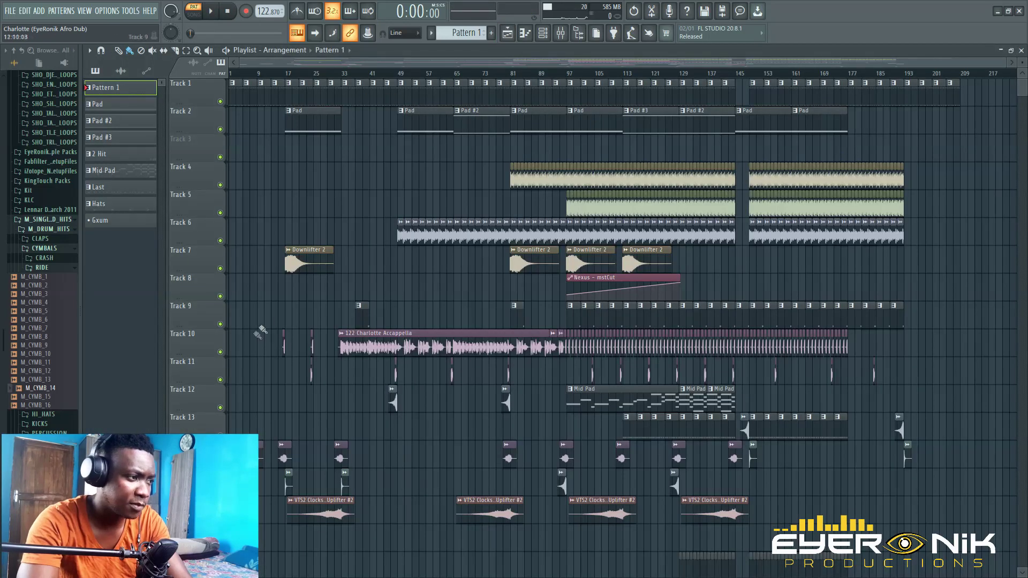
pyautogui.rightClick(221, 352)
pyautogui.rightClick(219, 102)
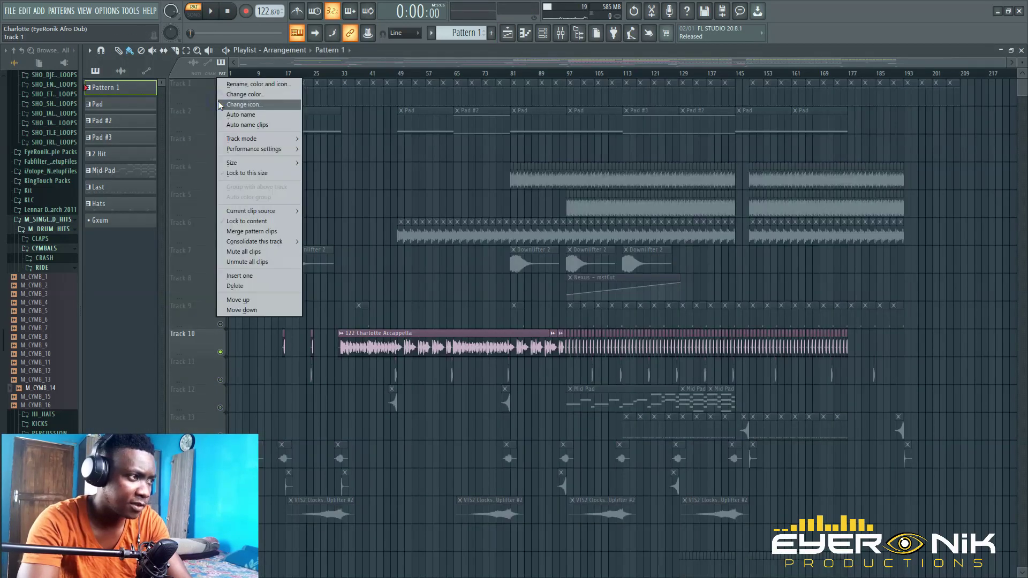
pyautogui.click(244, 103)
pyautogui.press('space')
pyautogui.click(220, 240)
pyautogui.press('space')
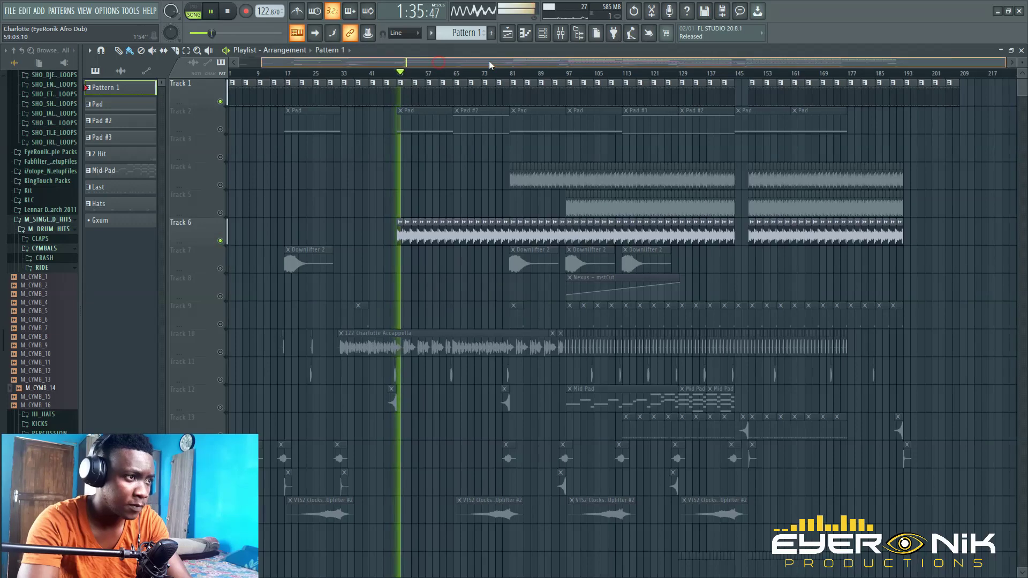
# Unmute Track 4 and play the arrangement from about bar 81
pyautogui.hscroll(2, 365, 80)
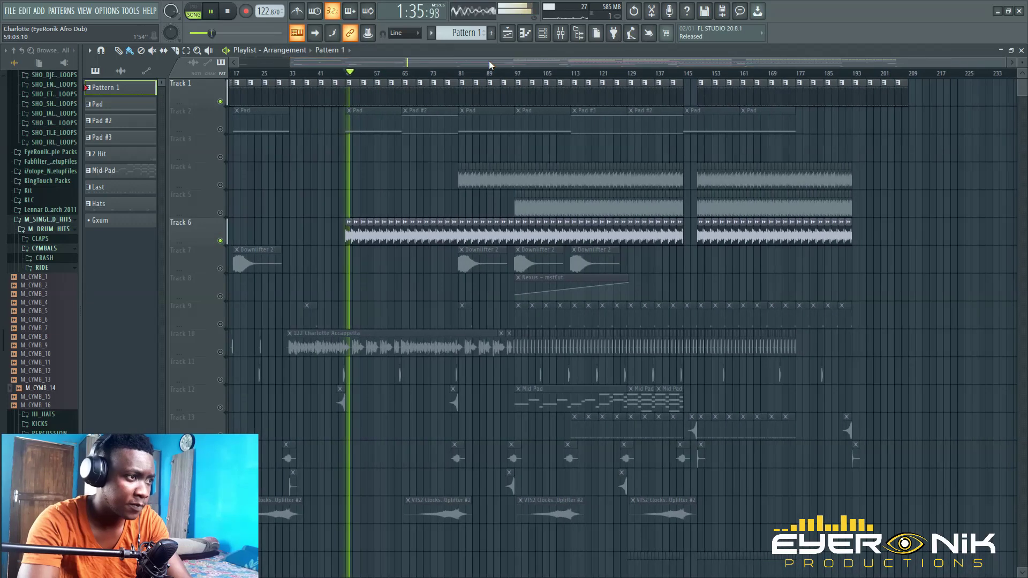
pyautogui.click(220, 184)
pyautogui.press('space')
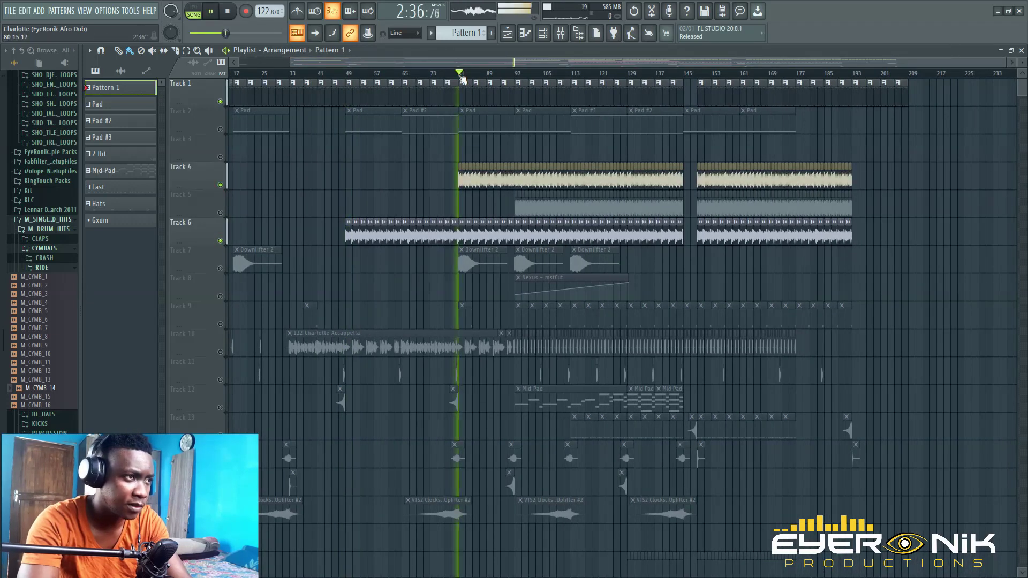
pyautogui.hscroll(2, 511, 64)
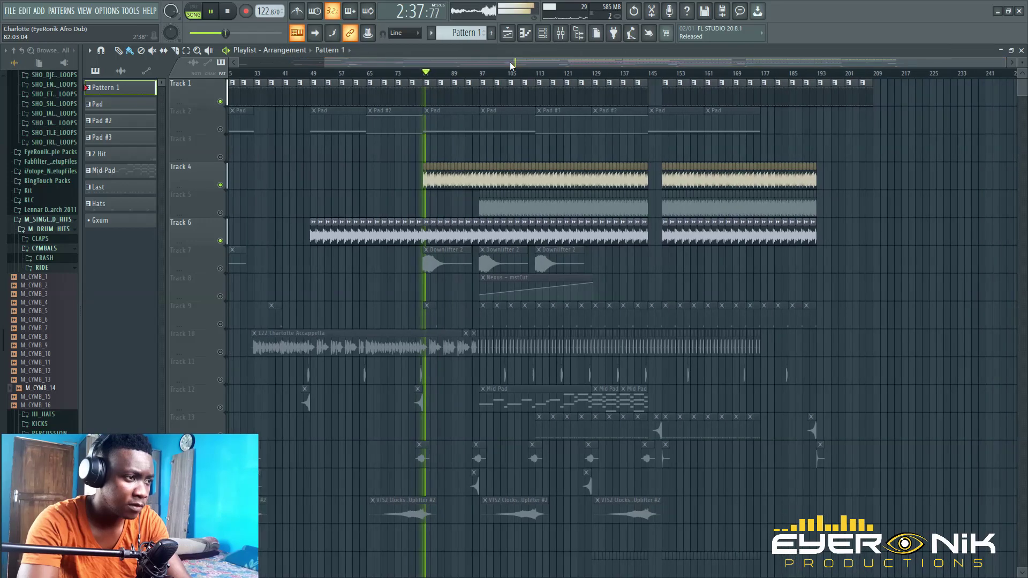
# Restart playback, unmute Track 5 and listen to the arrangement from about bar 97
pyautogui.click(227, 11)
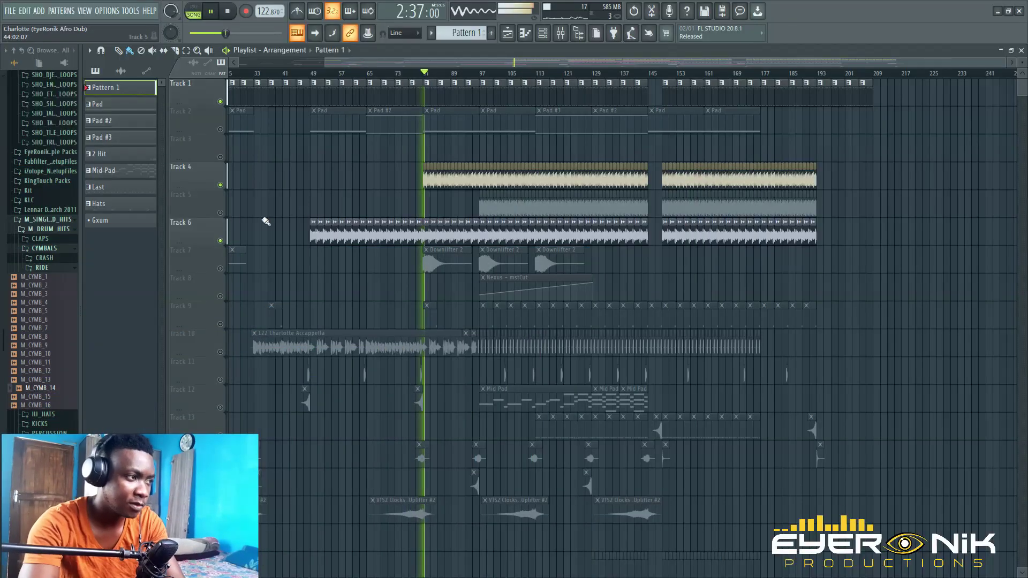
pyautogui.click(221, 214)
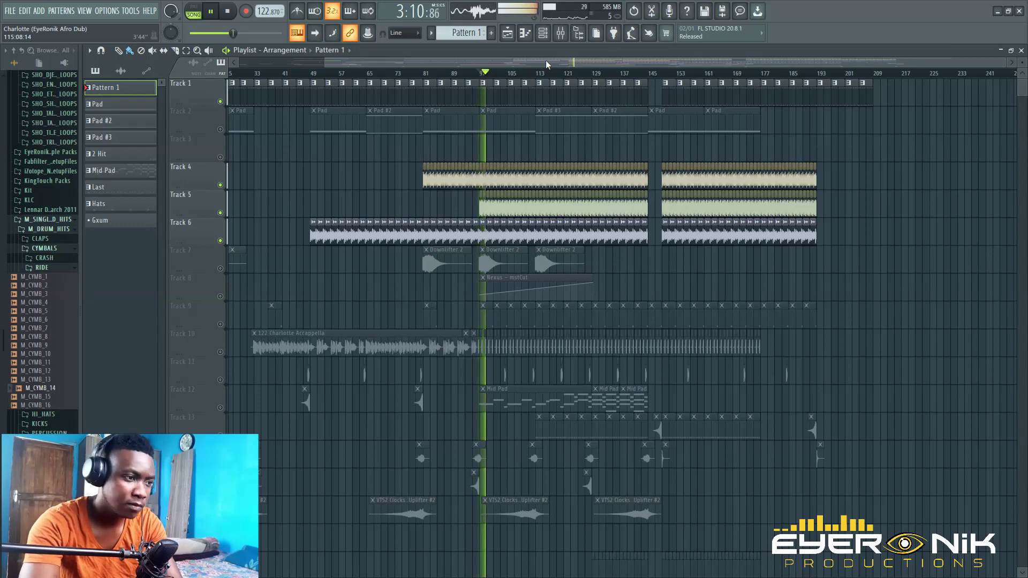
pyautogui.moveTo(559, 64); pyautogui.dragTo(577, 62)
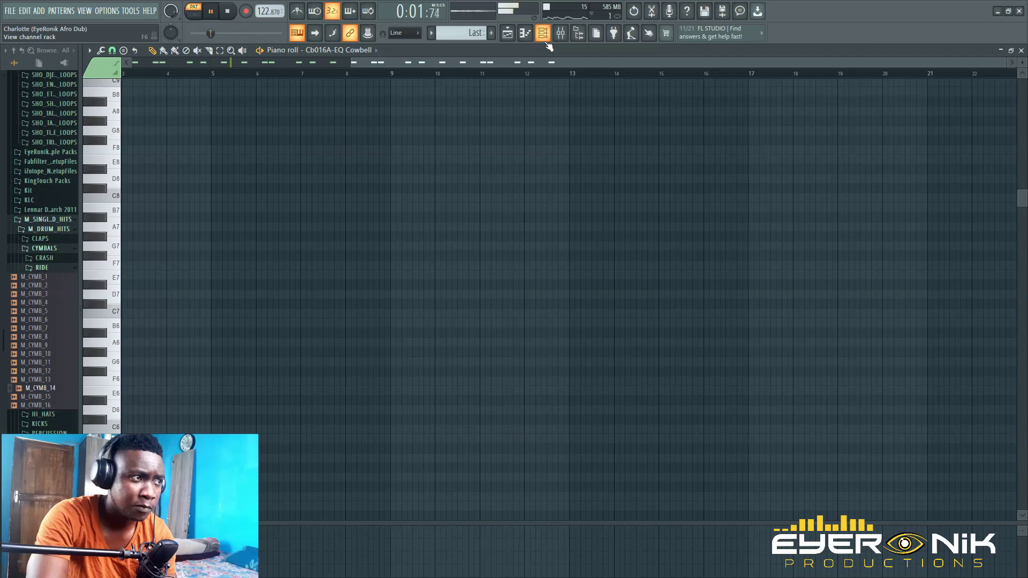
# Examine the Cb016A-EQ Cowbell notes of the Last pattern in the channel rack and stop playback
pyautogui.click(543, 34)
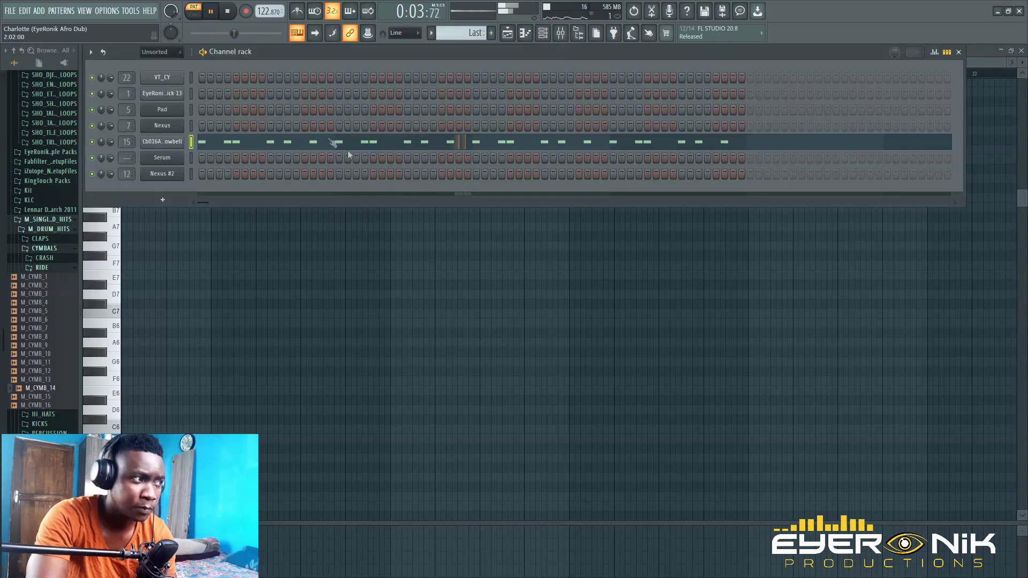
pyautogui.click(228, 12)
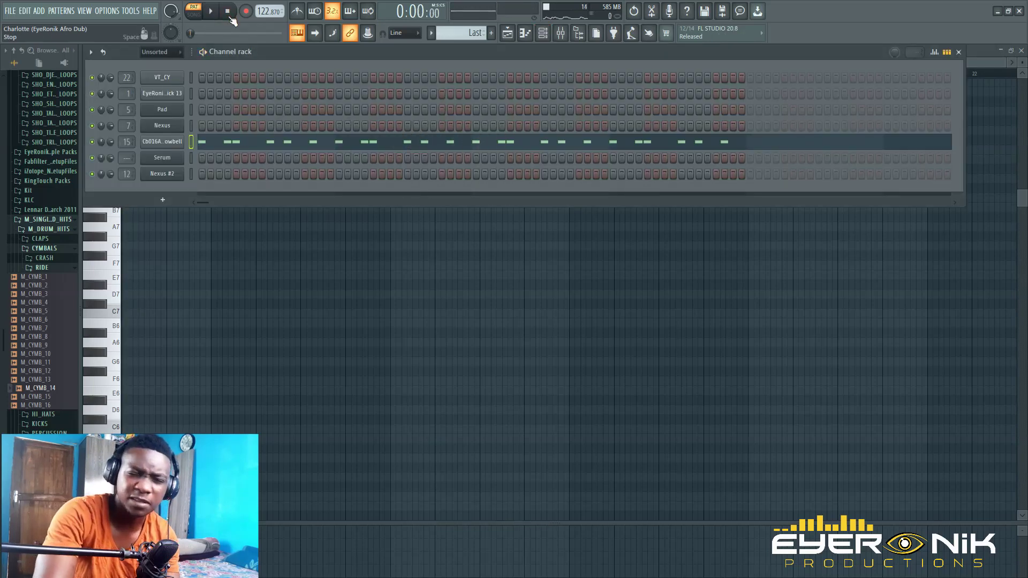
# Play the arrangement from about bar 129 to hear the Hats layer, and solo a track further down the playlist
pyautogui.click(509, 35)
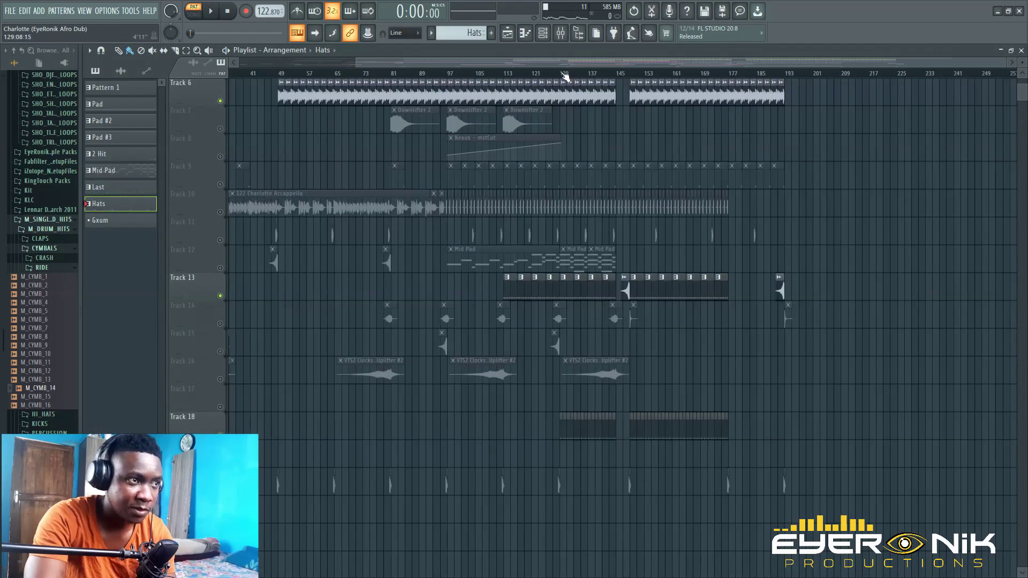
pyautogui.scroll(5, 564, 170)
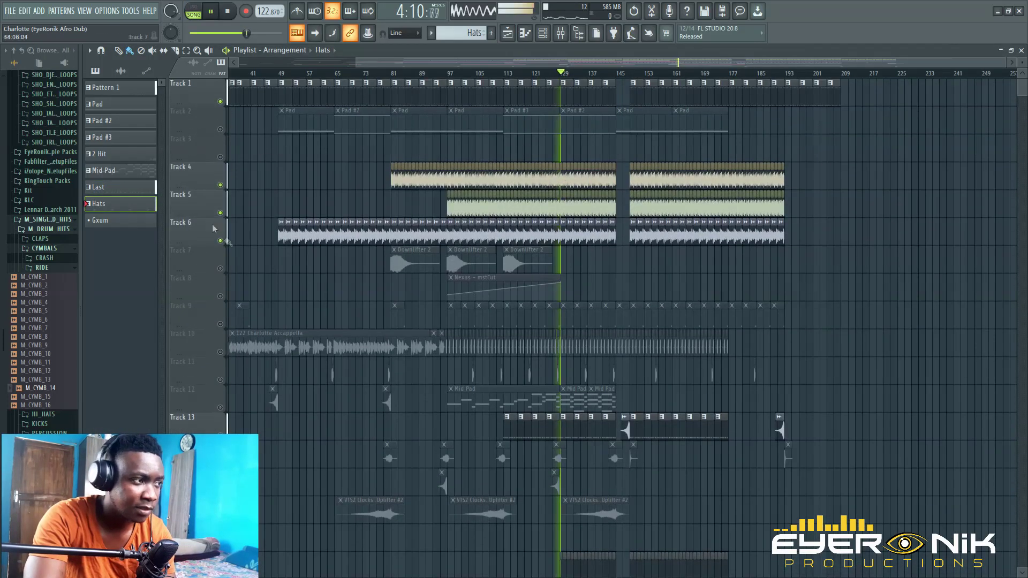
pyautogui.scroll(-6, 267, 369)
pyautogui.rightClick(222, 408)
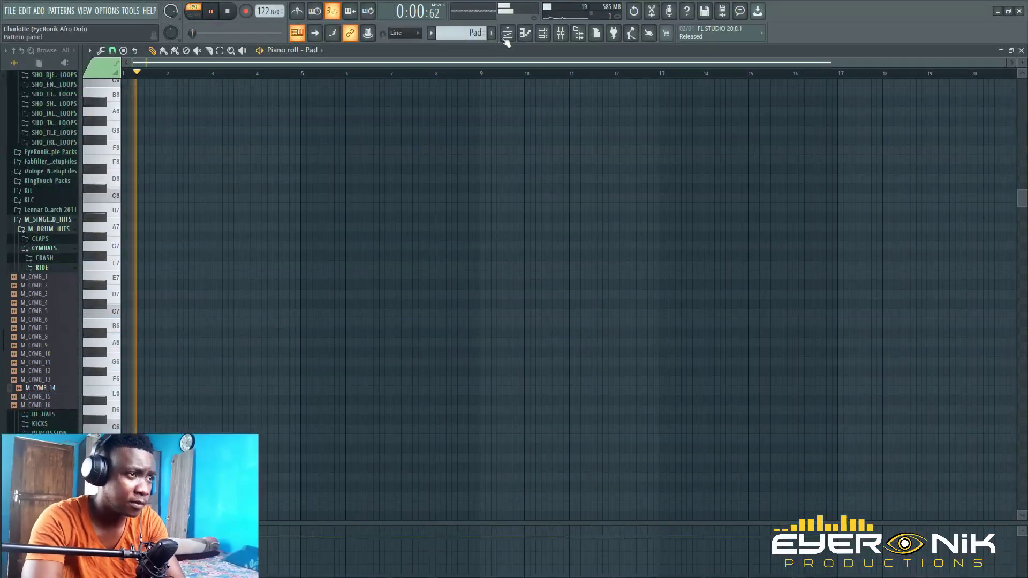
# Open the first Pad clip on Track 2 and show the Pad channel's Nexus instrument
pyautogui.click(506, 35)
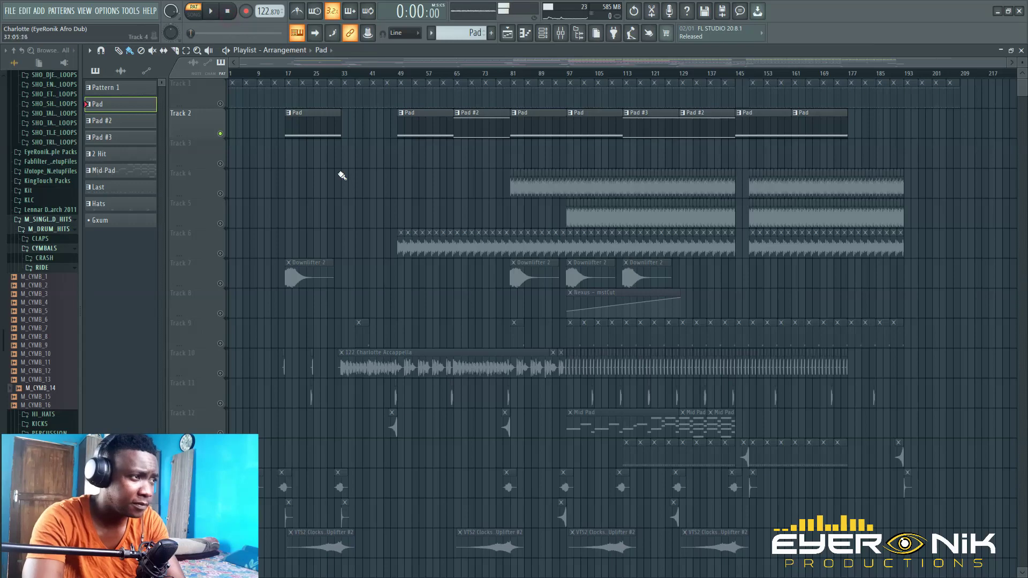
pyautogui.doubleClick(313, 126)
pyautogui.click(543, 33)
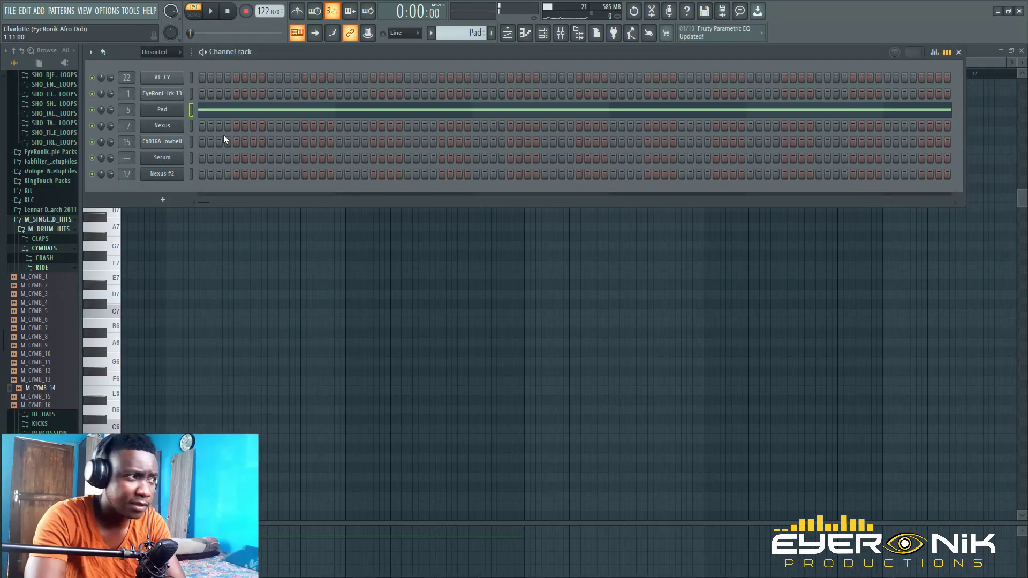
pyautogui.click(164, 110)
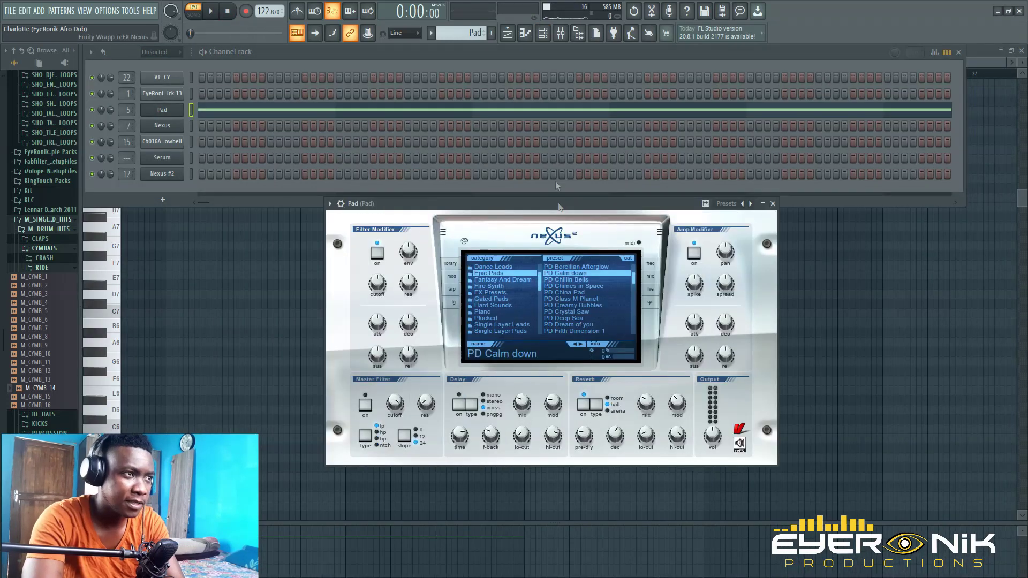
# Open the Pad #2 clip in the piano roll and play the pattern to examine its notes
pyautogui.press('F5')
pyautogui.doubleClick(487, 127)
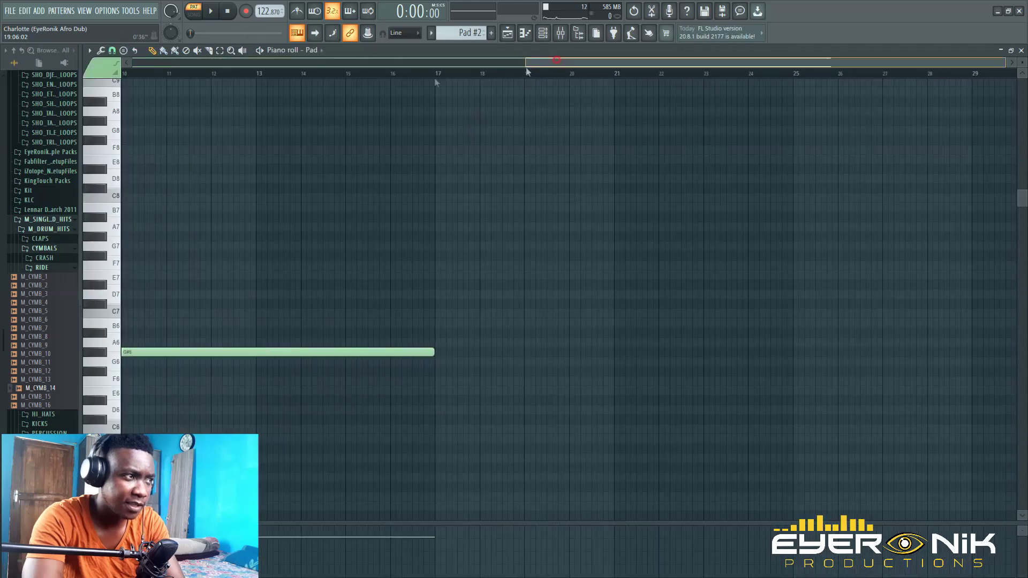
pyautogui.moveTo(528, 62); pyautogui.dragTo(137, 360)
pyautogui.scroll(-6, 142, 364)
pyautogui.scroll(3, 356, 350)
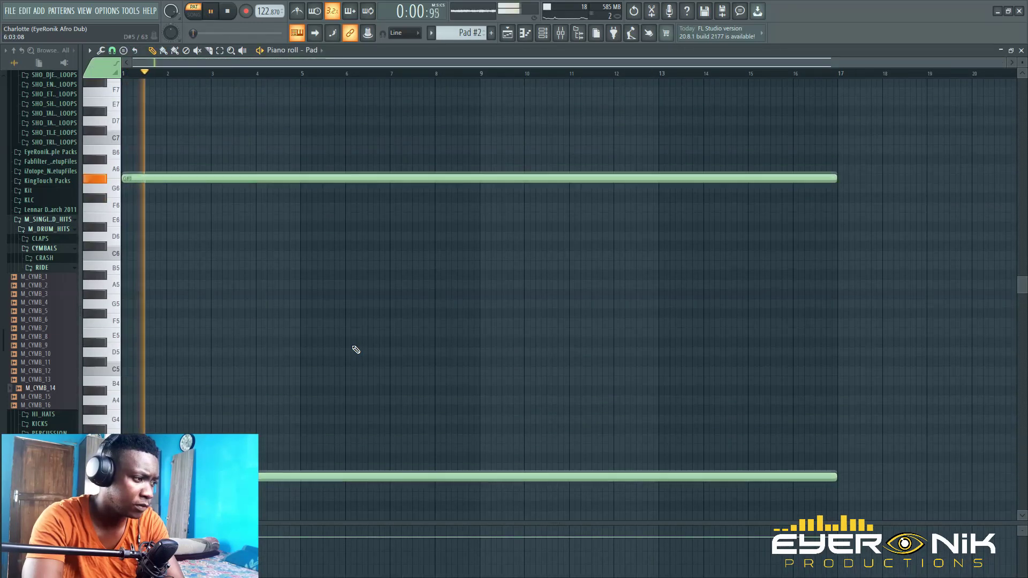
pyautogui.scroll(-1, 356, 349)
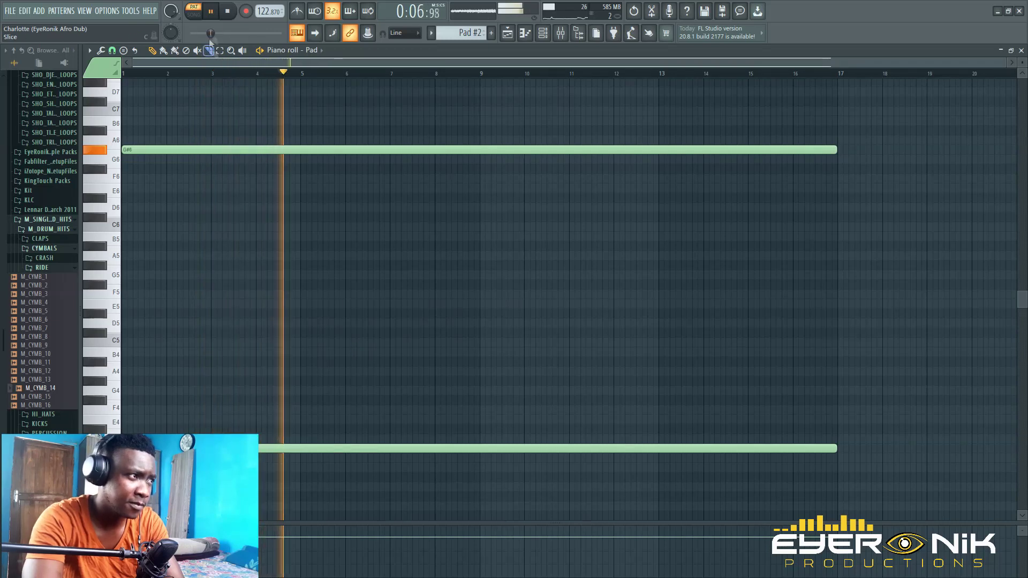
pyautogui.click(213, 11)
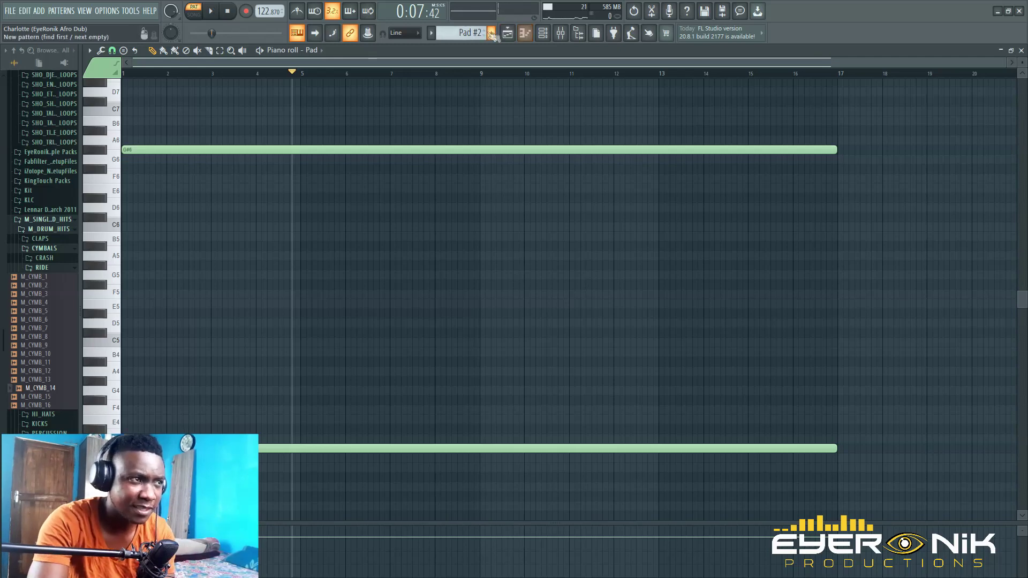
# Examine the Mid Pad pattern's Nexus notes and play the arrangement in the playlist from about bar 97
pyautogui.click(508, 33)
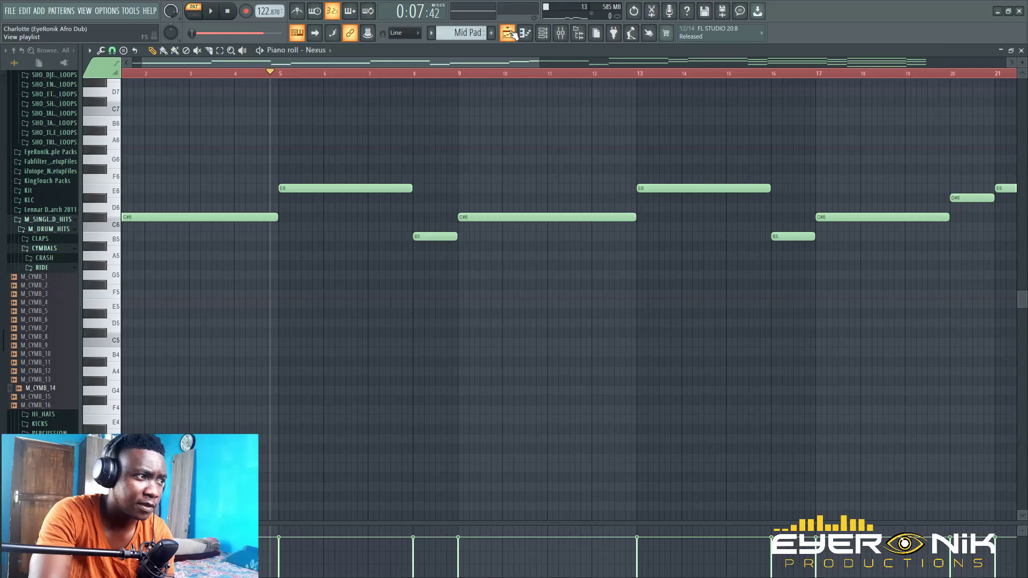
pyautogui.click(508, 33)
pyautogui.click(508, 33)
pyautogui.click(509, 34)
pyautogui.press('space')
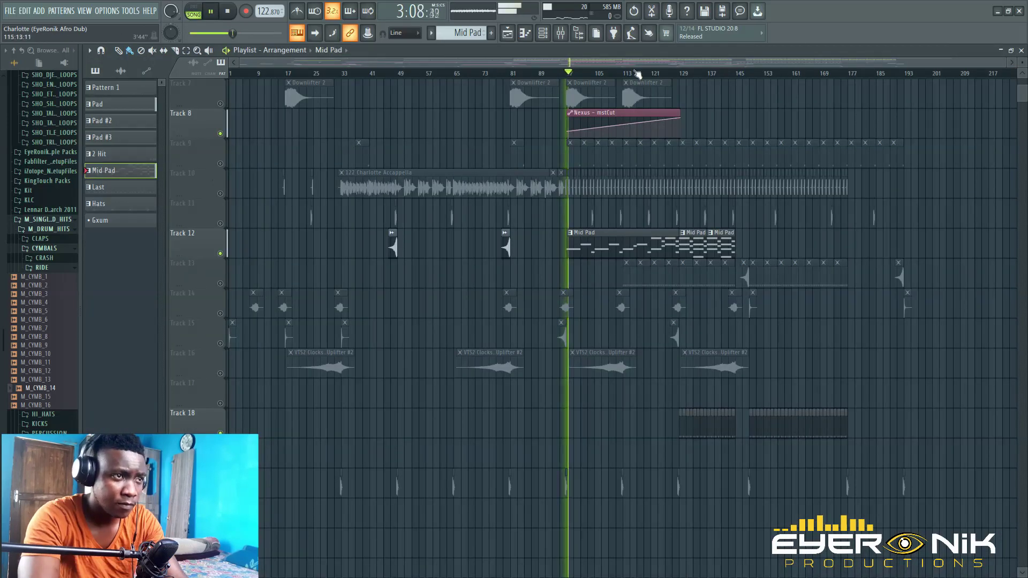
# Listen to the Pad and Mid Pad layers with the Nexus cutoff automation, following playback to about bar 120
pyautogui.hscroll(4, 637, 73)
pyautogui.scroll(3, 781, 248)
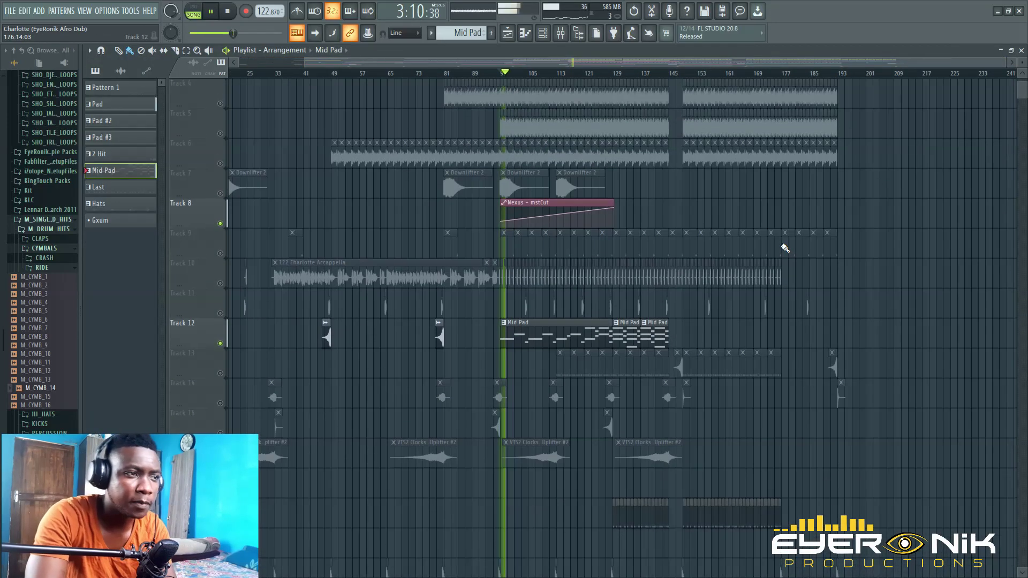
pyautogui.scroll(3, 785, 248)
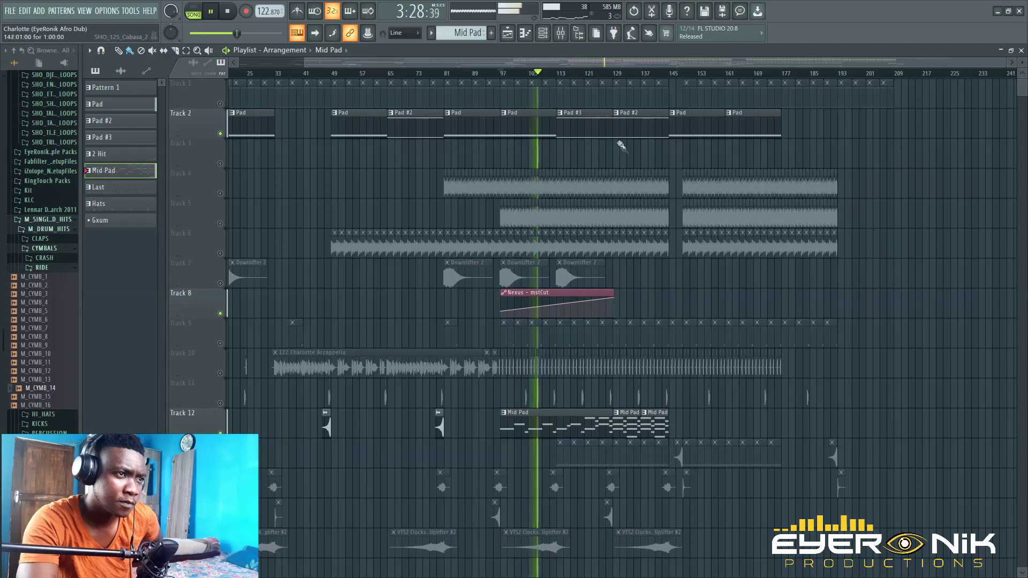
pyautogui.moveTo(605, 62); pyautogui.dragTo(619, 62)
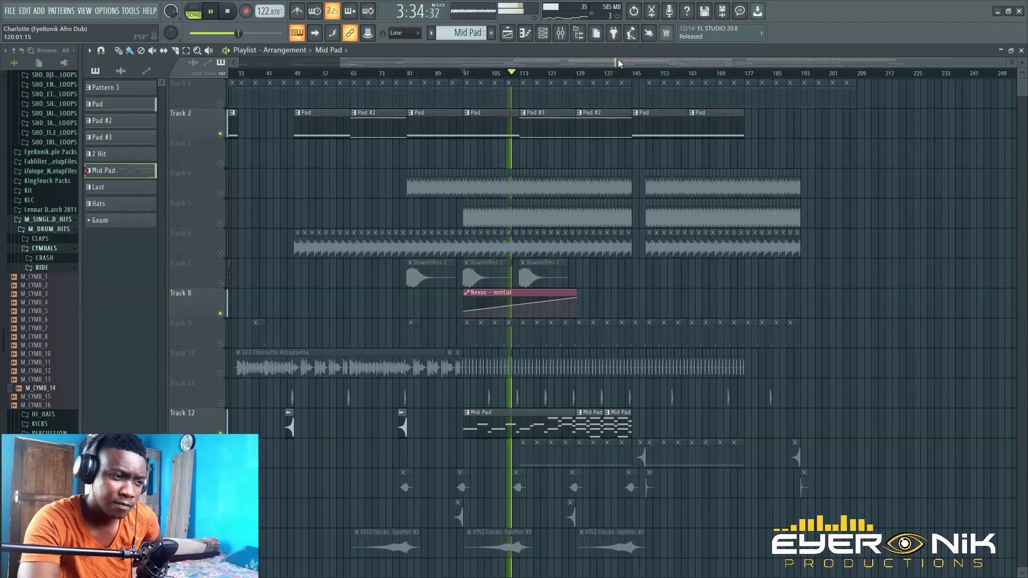
pyautogui.moveTo(619, 63); pyautogui.dragTo(636, 64)
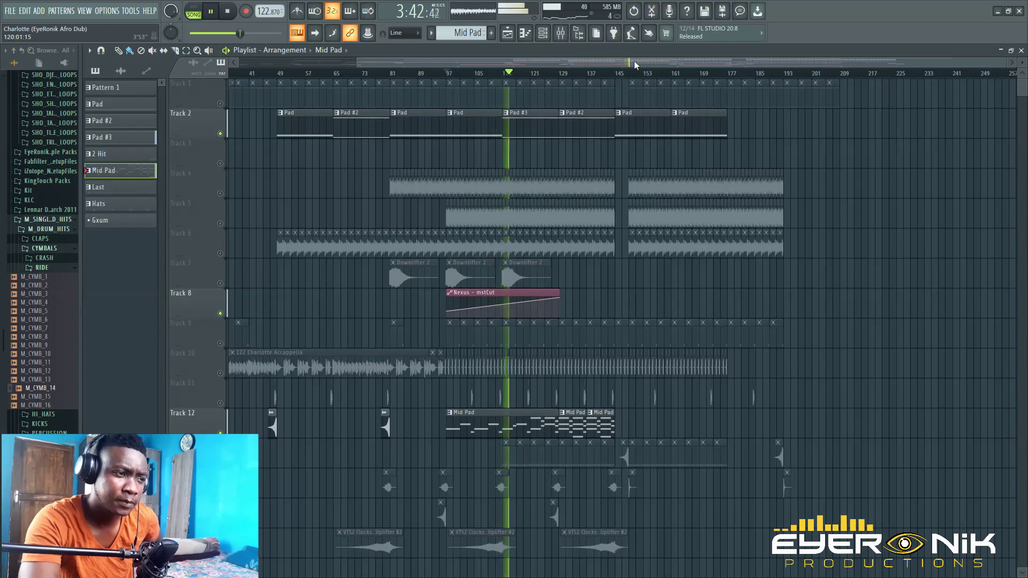
pyautogui.moveTo(634, 60); pyautogui.dragTo(643, 59)
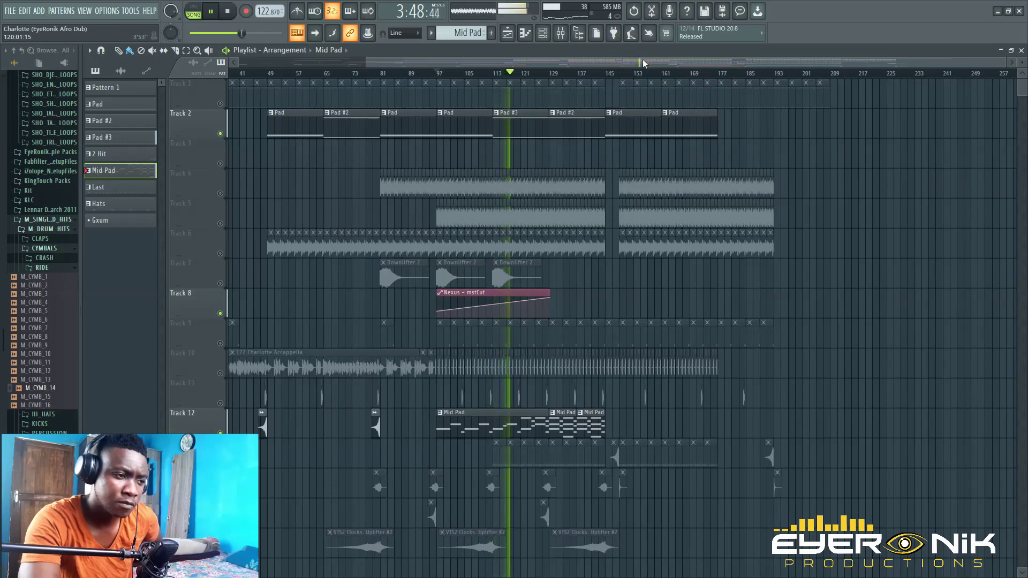
pyautogui.click(643, 60)
pyautogui.moveTo(643, 62); pyautogui.dragTo(663, 64)
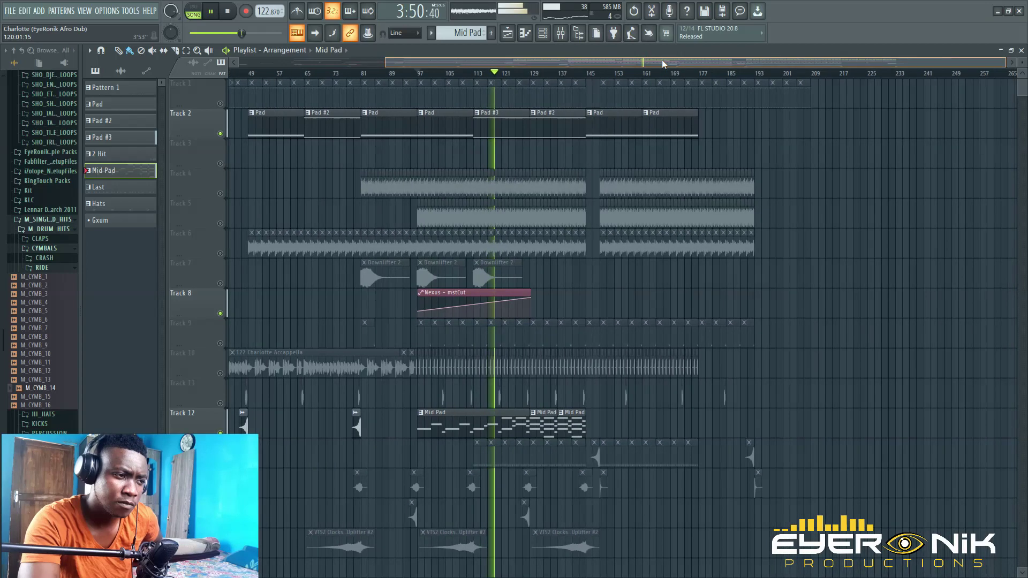
pyautogui.scroll(-5, 614, 370)
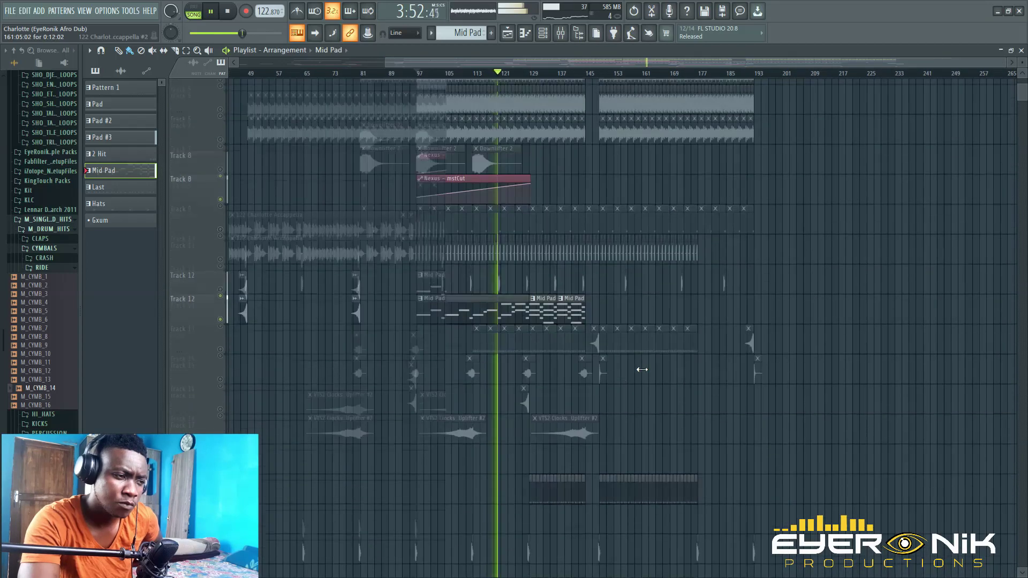
pyautogui.scroll(2, 613, 369)
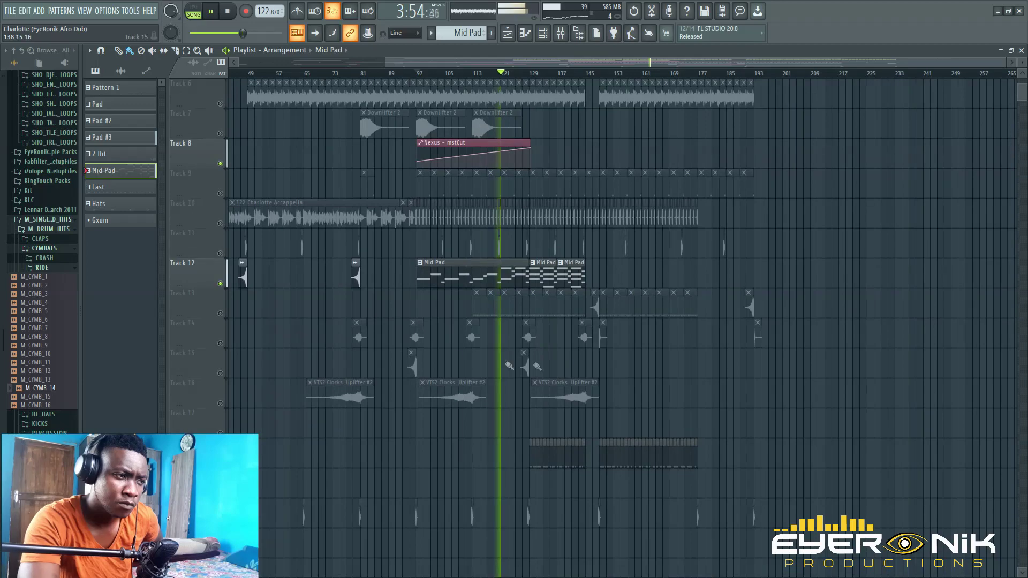
# Unmute Tracks 14, 15 and 16 to add their effects and uplifter clips to the pad playback
pyautogui.click(222, 344)
pyautogui.click(220, 375)
pyautogui.click(221, 404)
pyautogui.scroll(3, 246, 385)
pyautogui.scroll(2, 257, 377)
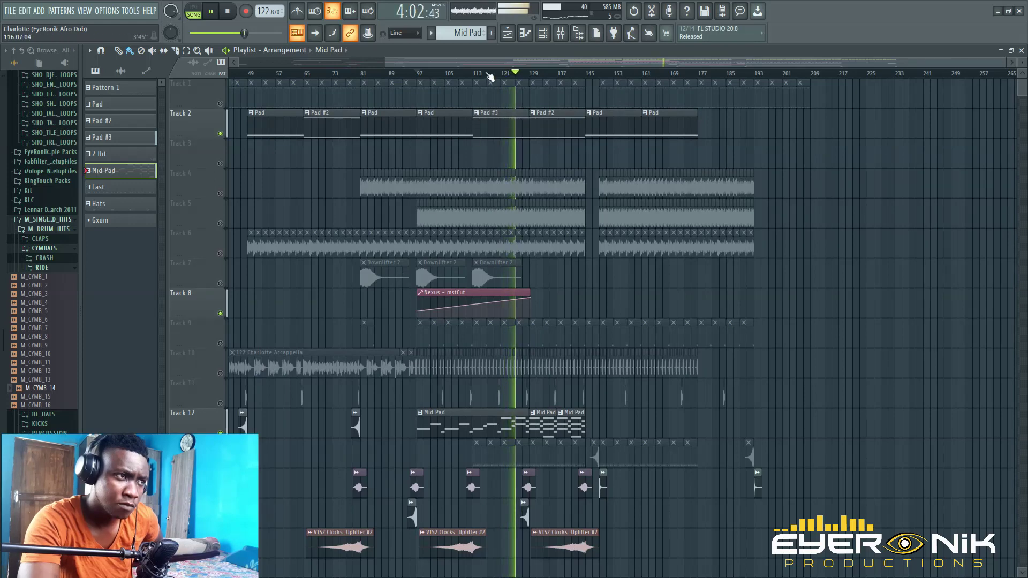
# Listen to the layers around bar 129 and mute Track 18
pyautogui.hscroll(2, 518, 63)
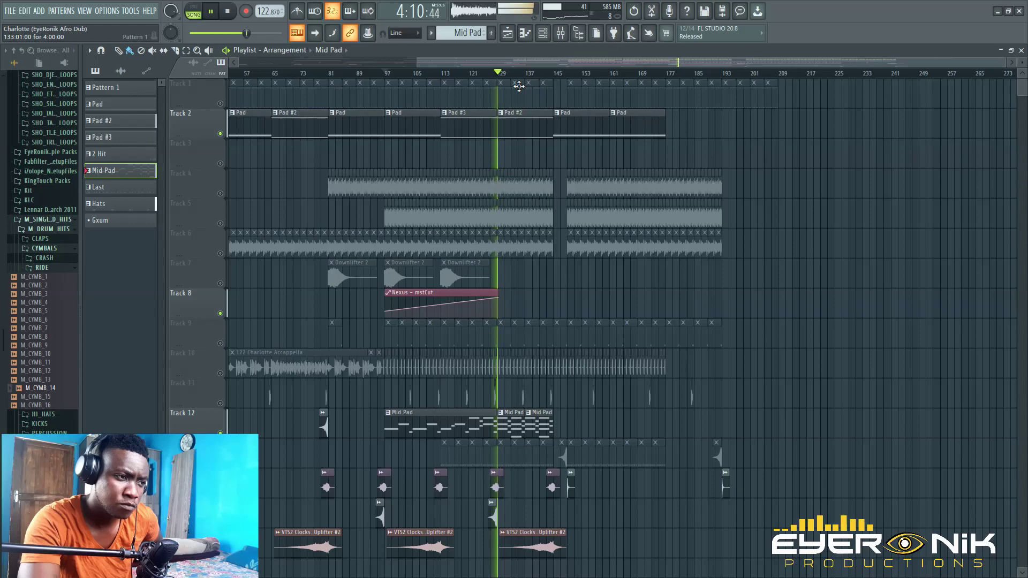
pyautogui.scroll(-8, 450, 412)
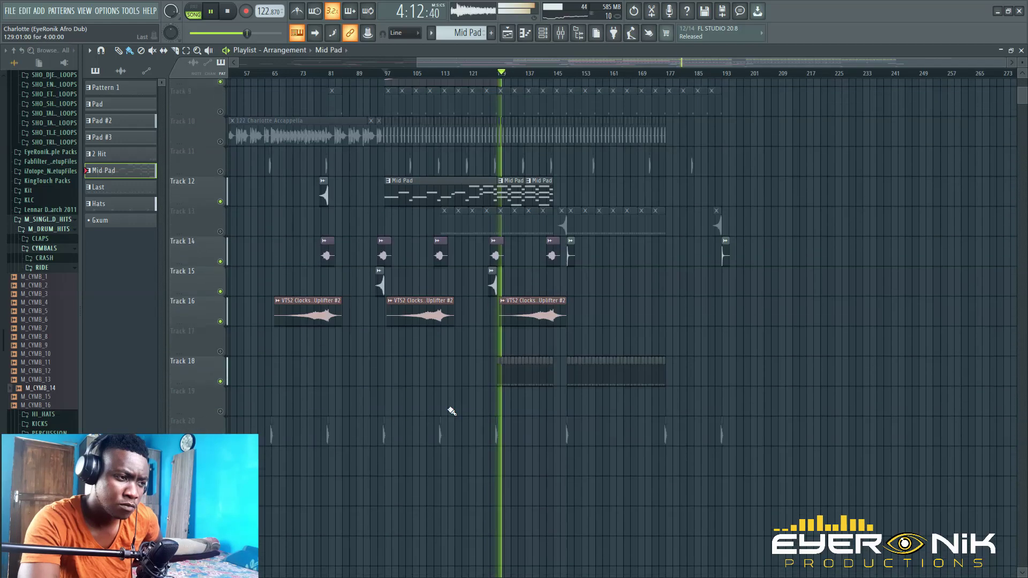
pyautogui.click(221, 375)
pyautogui.scroll(4, 382, 402)
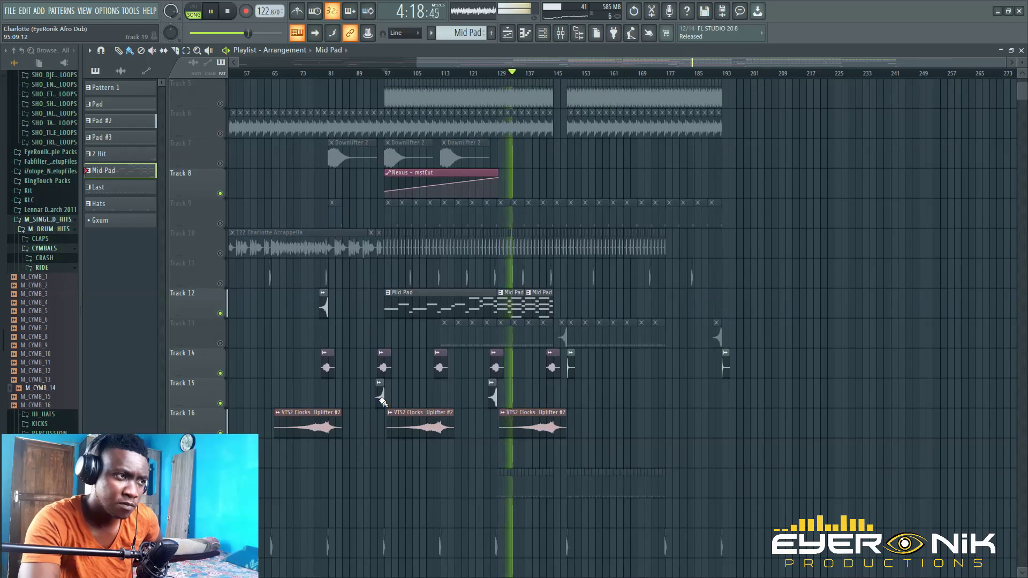
# Play the 2 Hit pattern and show its Nexus #2 notes in the channel rack
pyautogui.scroll(1, 382, 401)
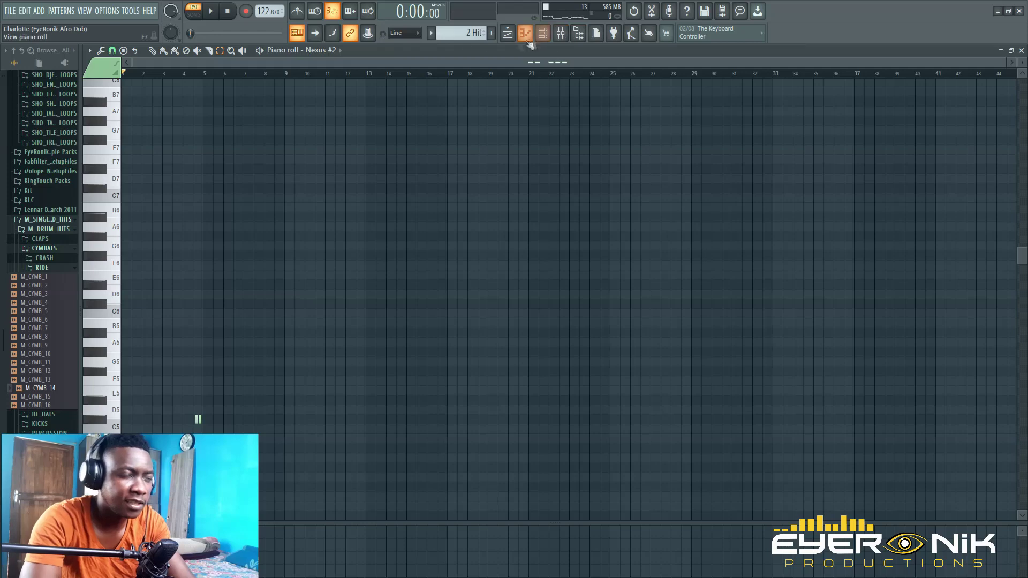
pyautogui.click(210, 12)
pyautogui.press('F6')
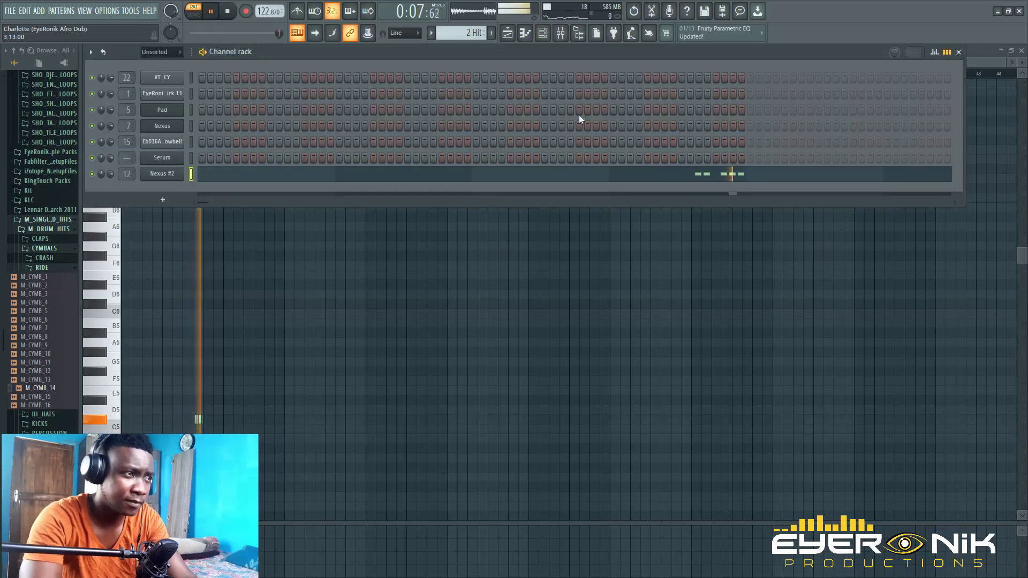
# Play the arrangement in song mode to hear the 2 Hit clips on Track 9 with Track 1, and end the arrangement's playback
pyautogui.click(509, 33)
pyautogui.press('l')
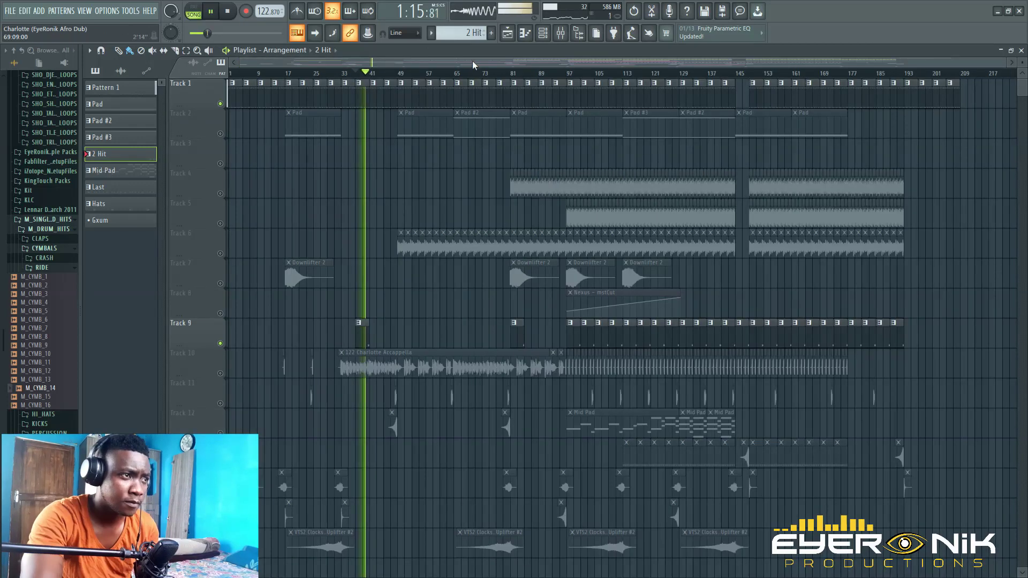
pyautogui.moveTo(485, 61); pyautogui.dragTo(489, 61)
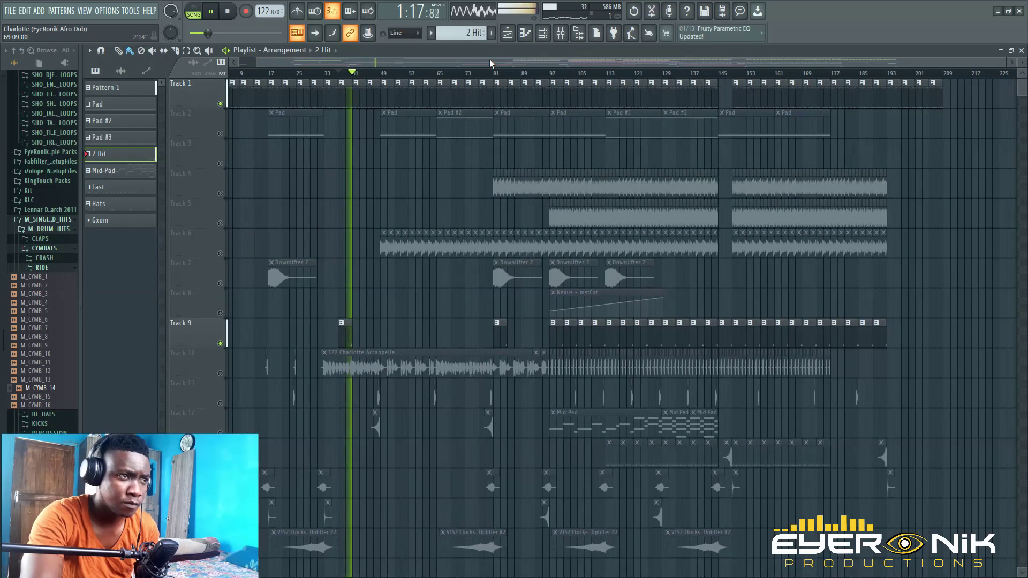
pyautogui.click(233, 16)
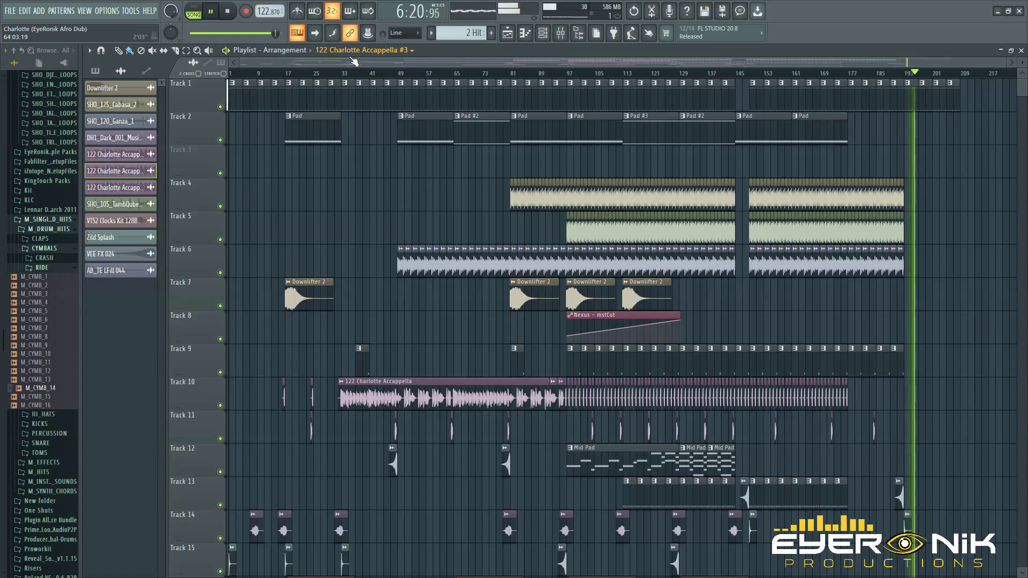
pyautogui.click(212, 11)
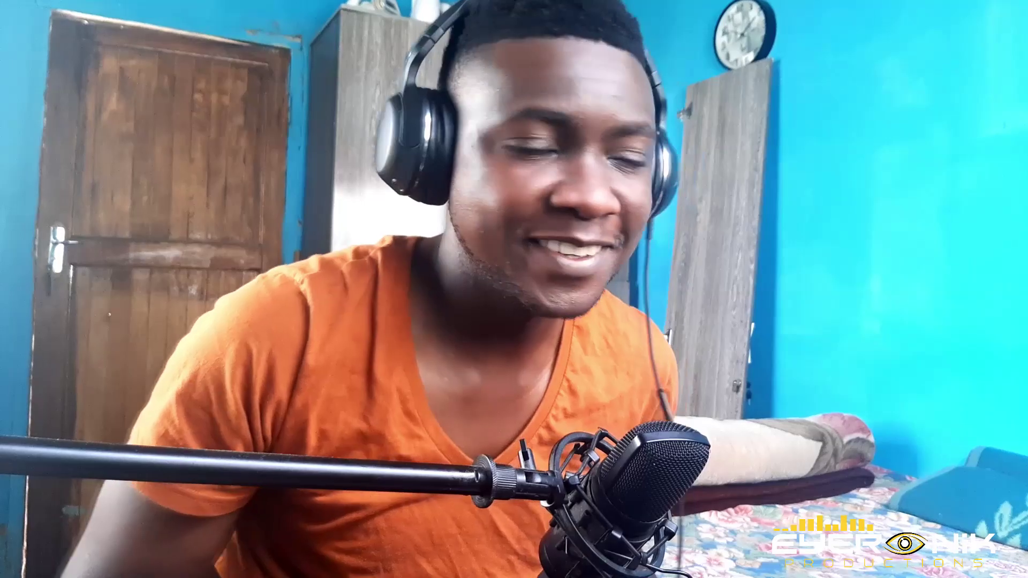